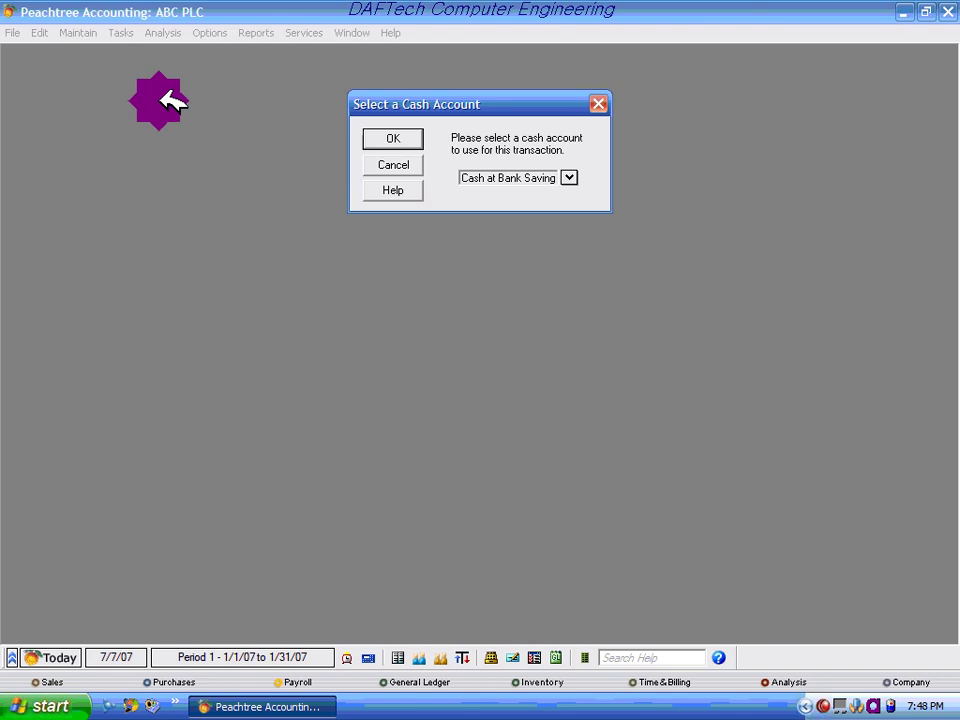
- Select Cash at bank Checking as the cash account for the receipt transaction
left_click_drag(398, 97, 290, 114)
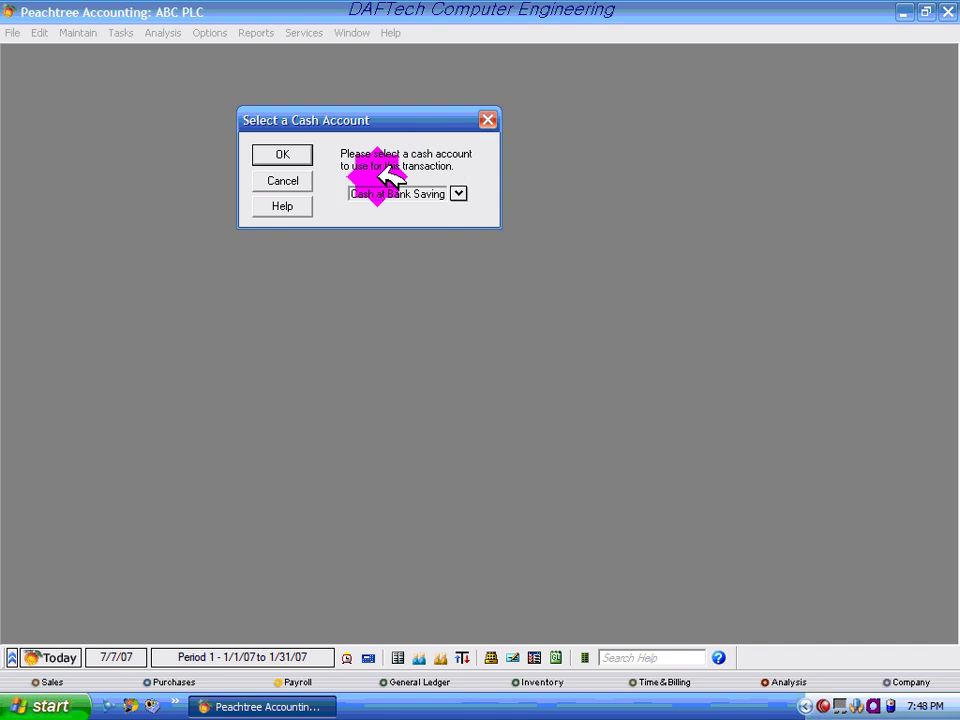
left_click(460, 193)
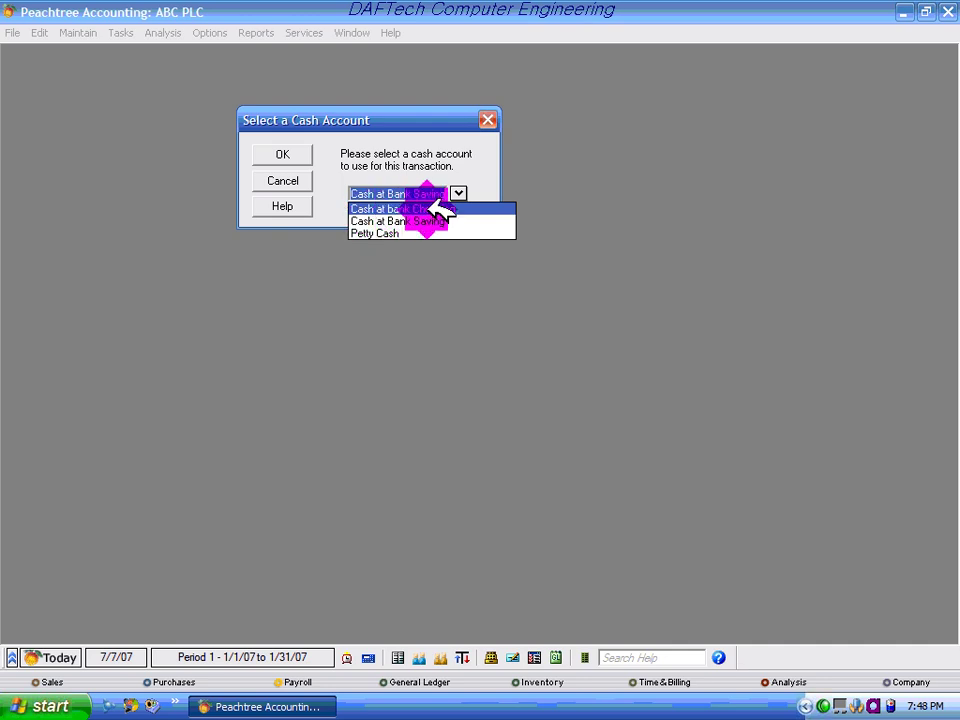
left_click(440, 208)
left_click(282, 154)
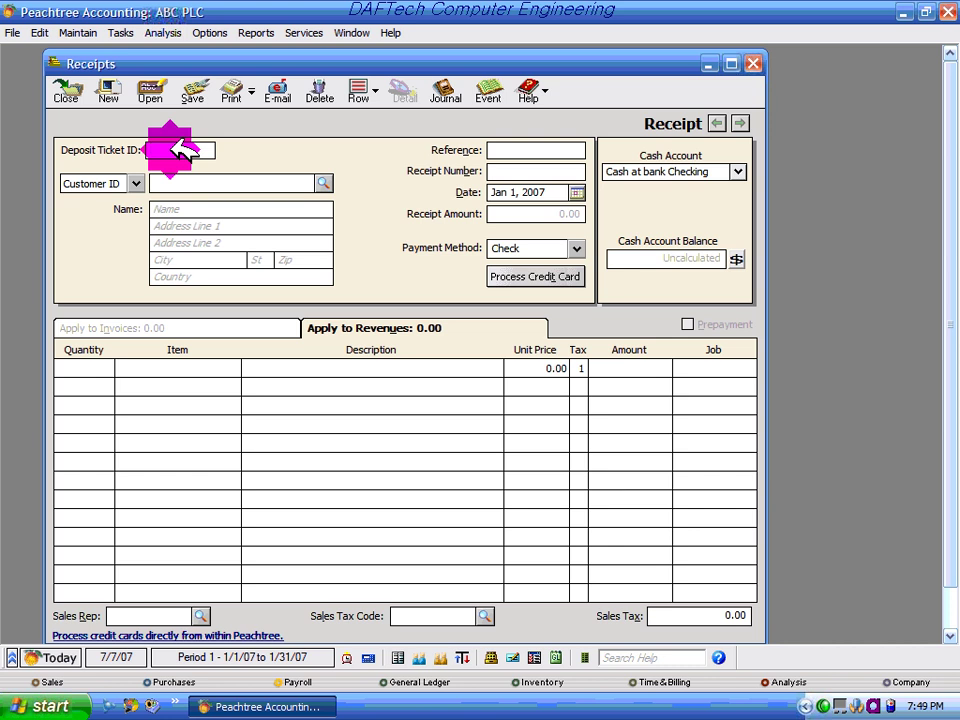
- Enter 001 as the deposit ticket ID, 001 as the reference and 00001 as the receipt number
left_click(204, 148)
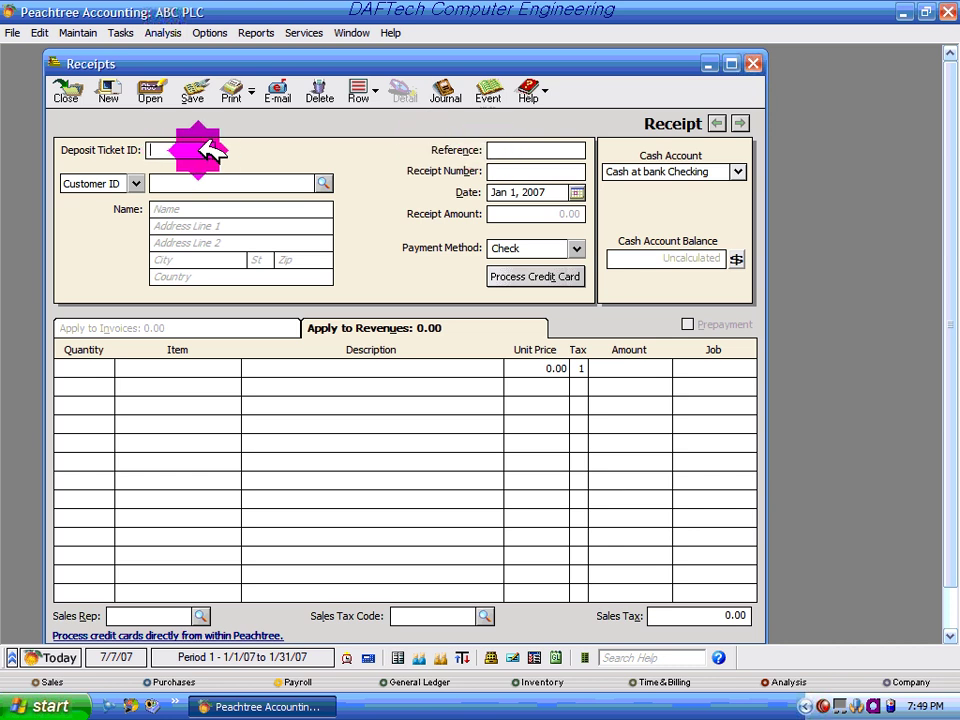
left_click(500, 150)
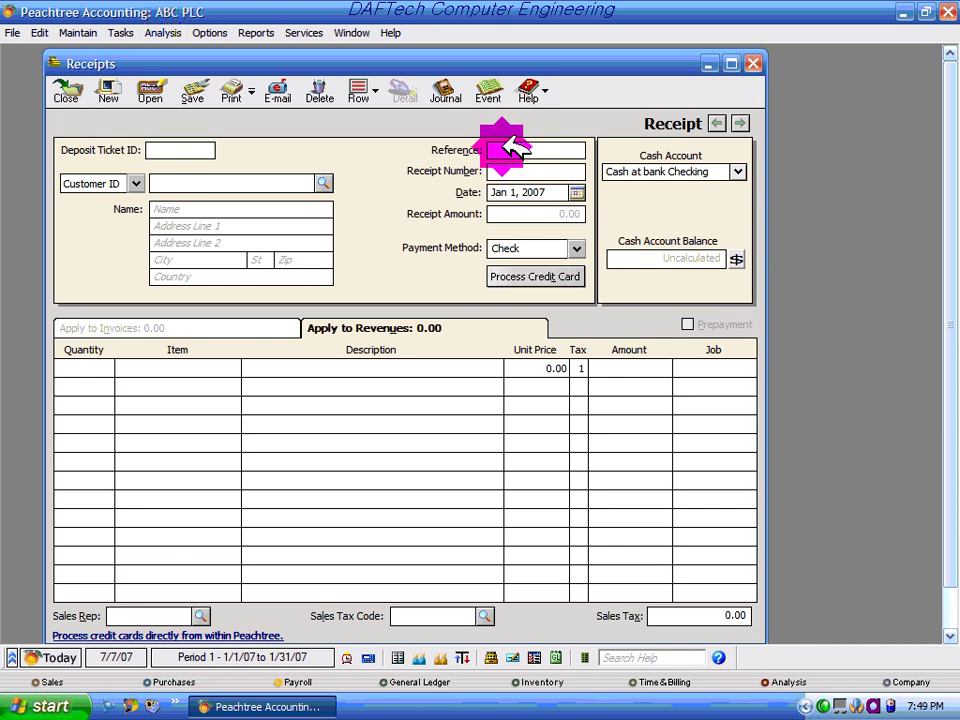
left_click(198, 148)
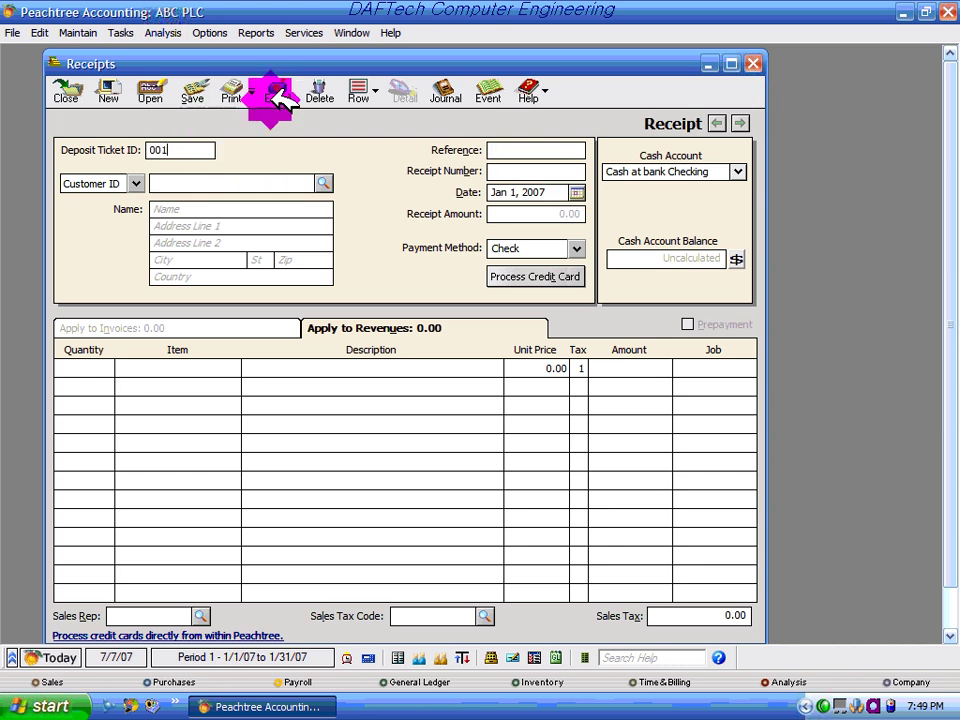
left_click(511, 149)
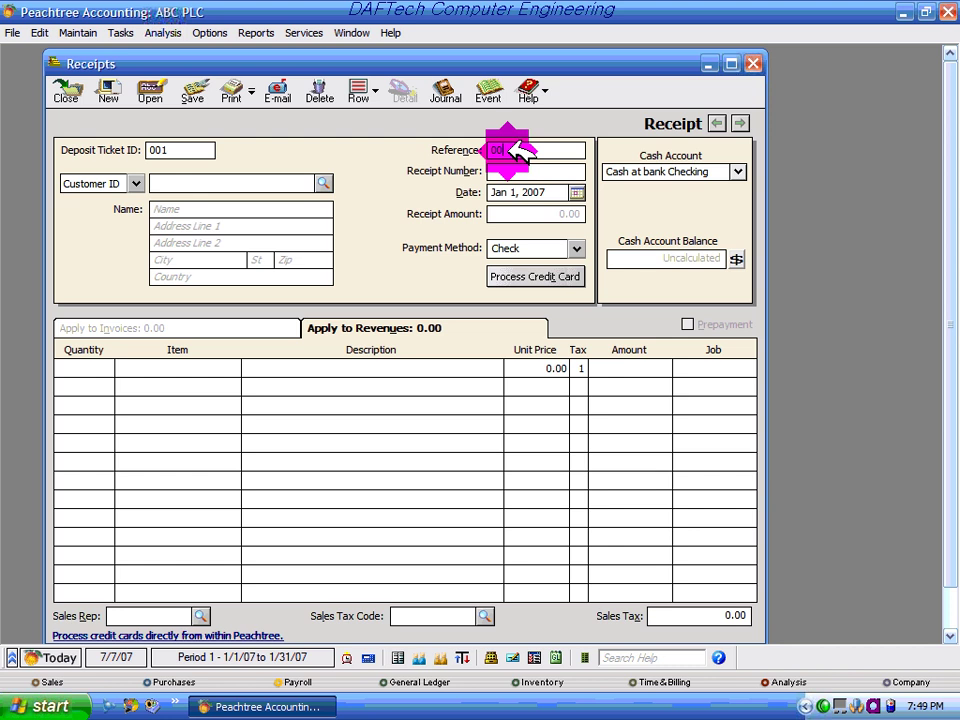
type("001")
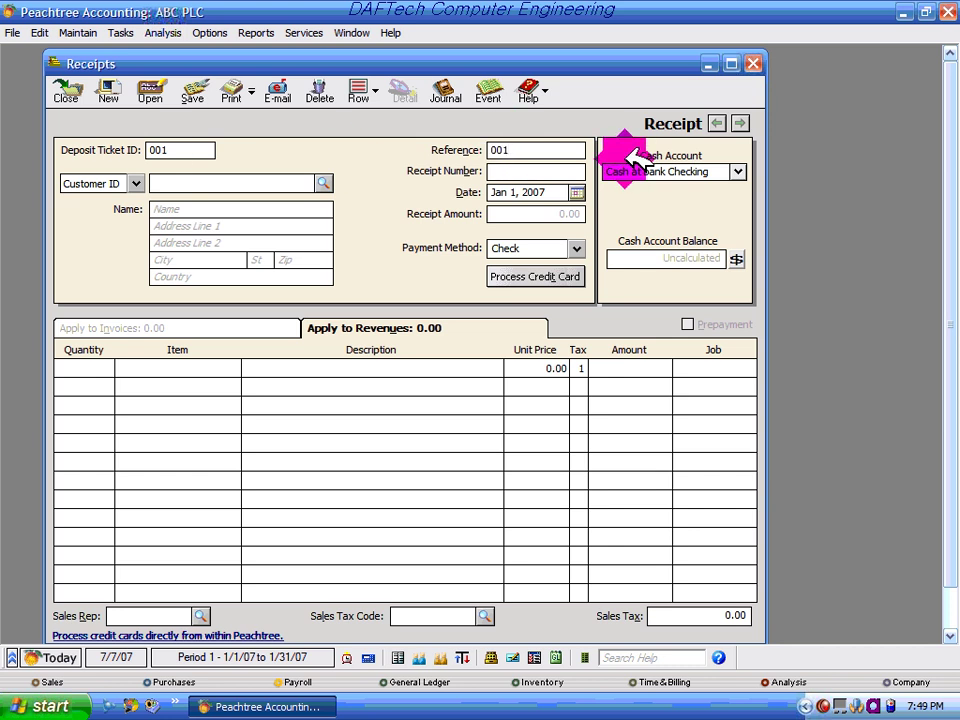
left_click(506, 165)
left_click(632, 170)
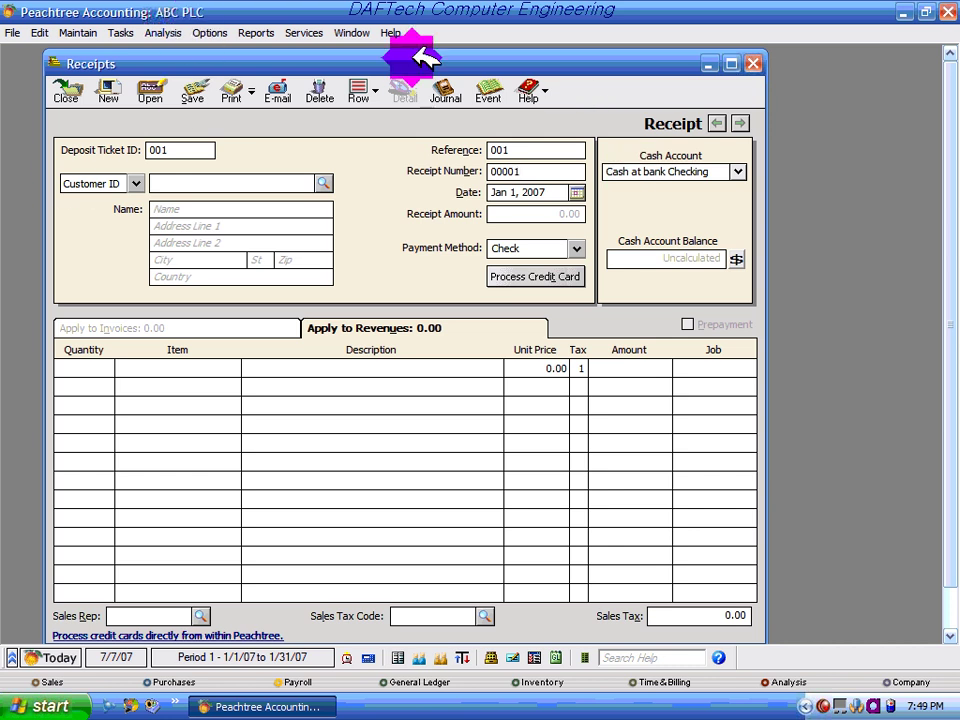
left_click_drag(420, 55, 440, 57)
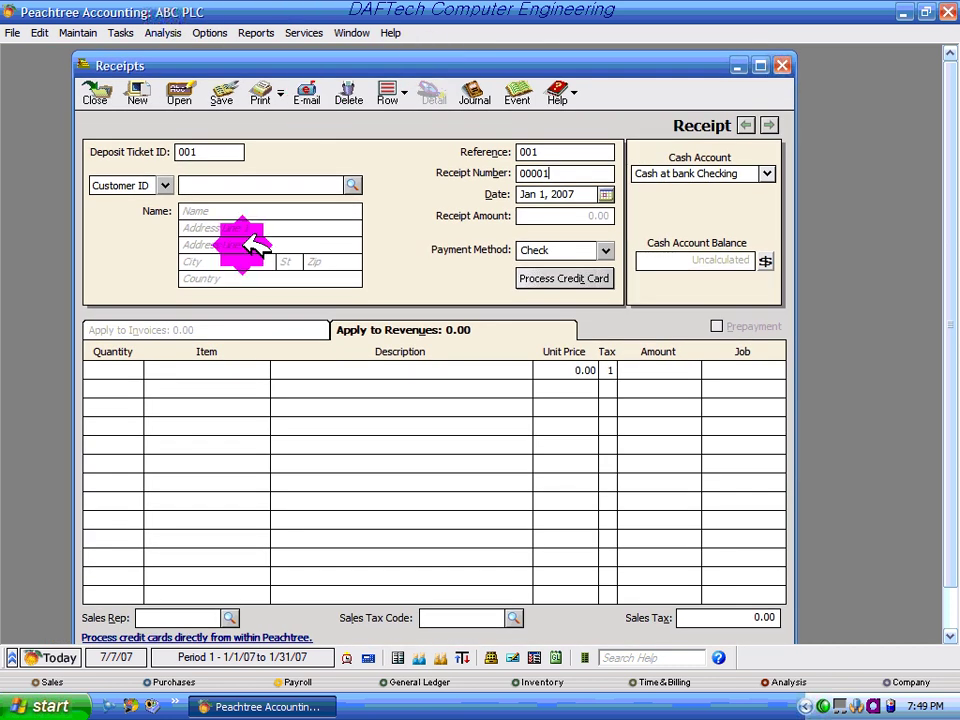
- Keep the receipt set to Customer ID and examine the list of available customers
left_click(160, 179)
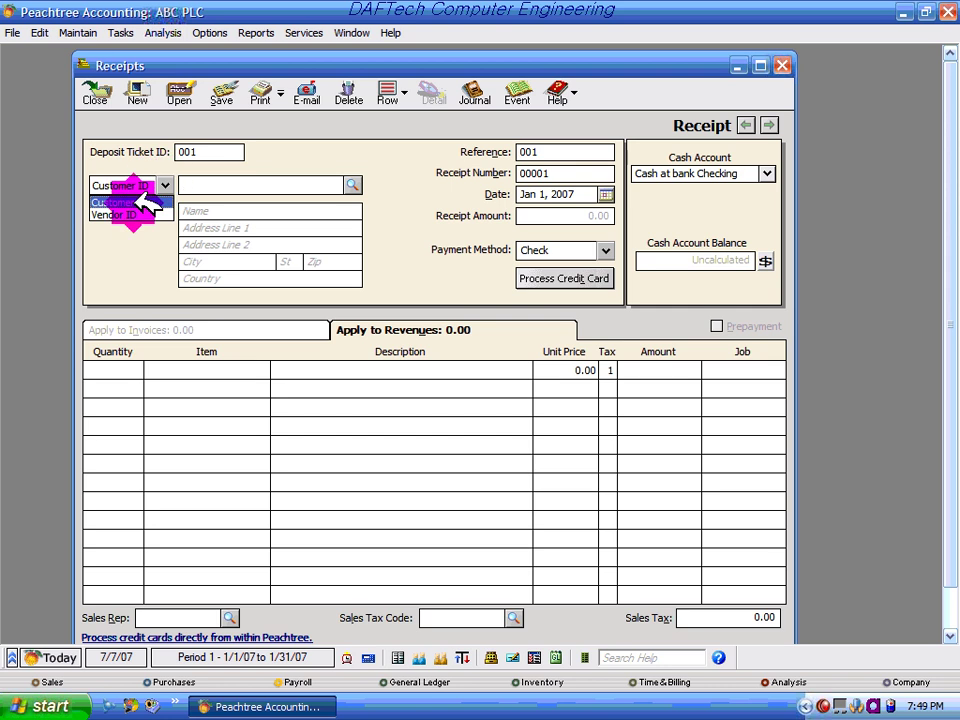
left_click(145, 203)
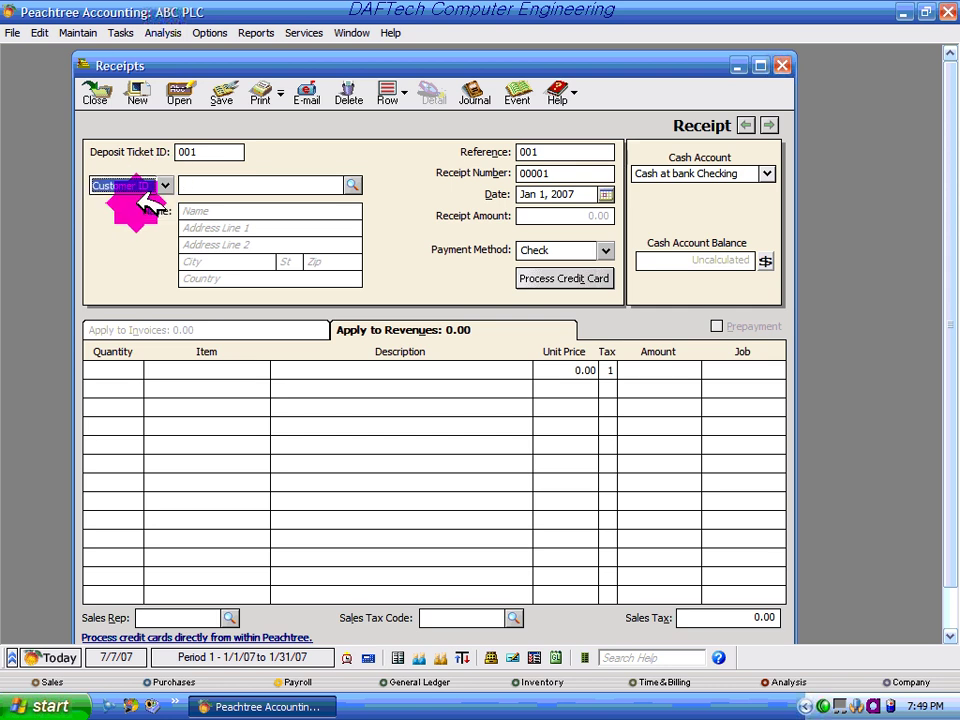
left_click(142, 186)
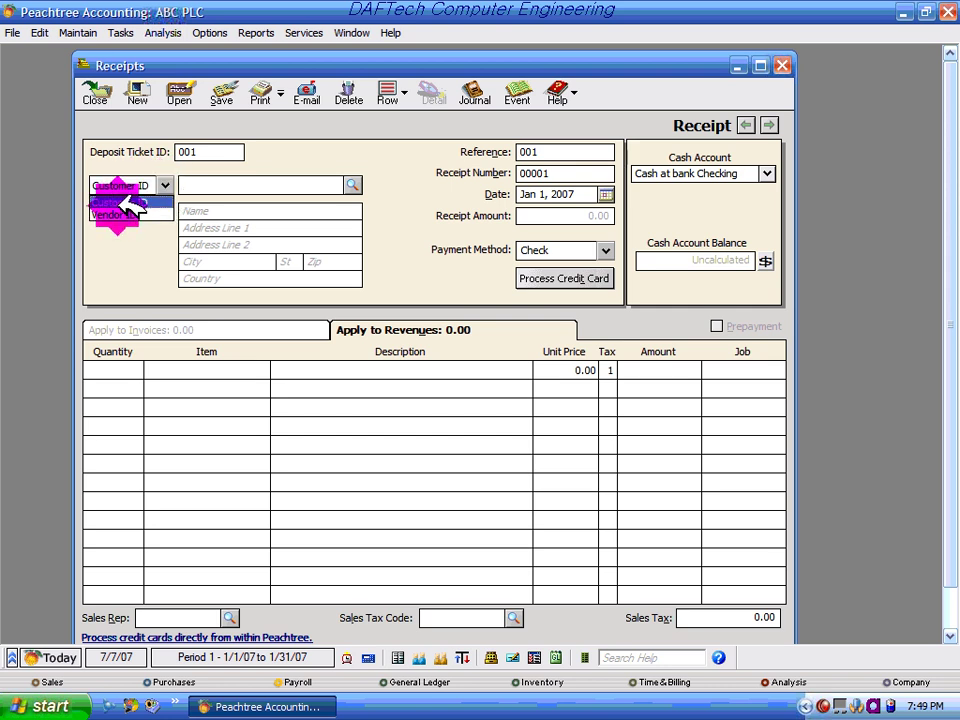
left_click(128, 203)
left_click(352, 186)
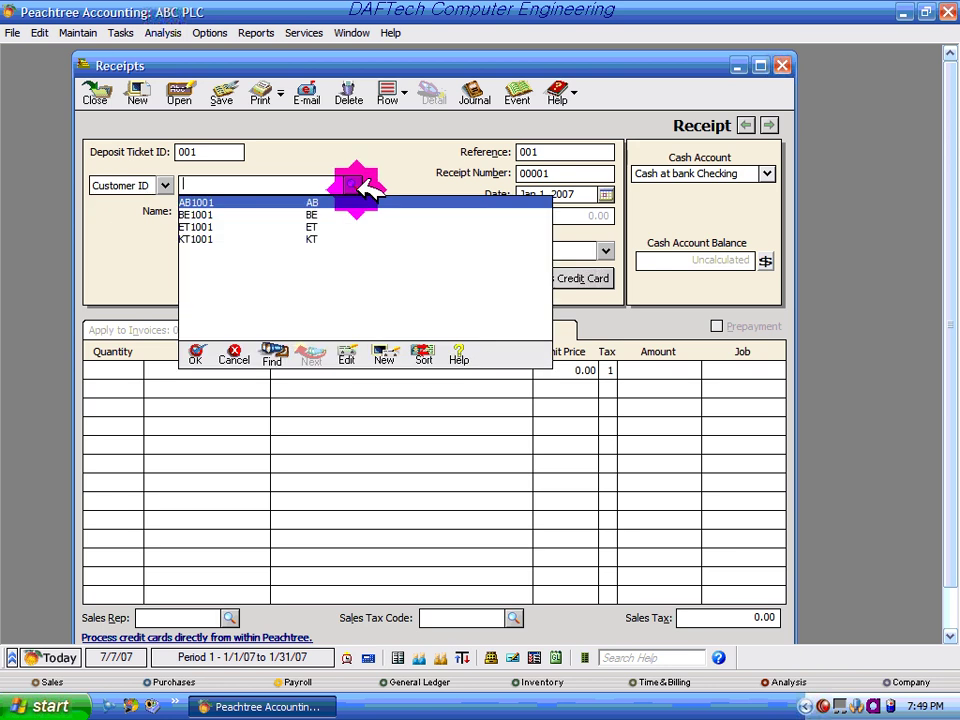
left_click(332, 238)
left_click(322, 227)
left_click(318, 214)
left_click(320, 202)
left_click(350, 185)
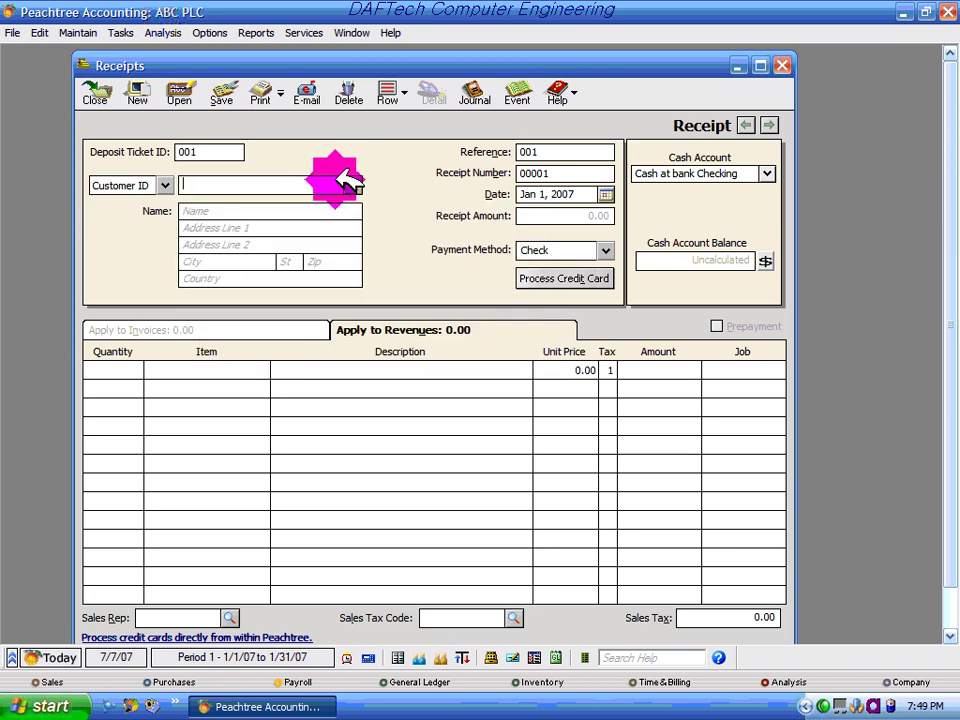
- Switch the receipt to Vendor ID, examine the list of vendors, and return it to Customer ID
left_click(165, 185)
left_click(130, 215)
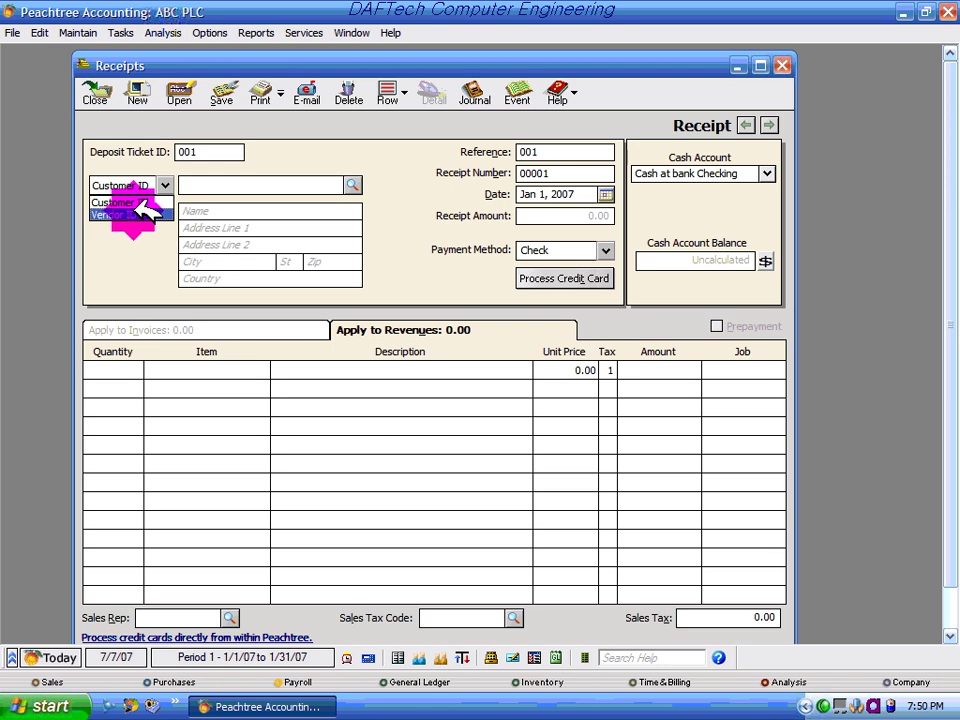
left_click(142, 214)
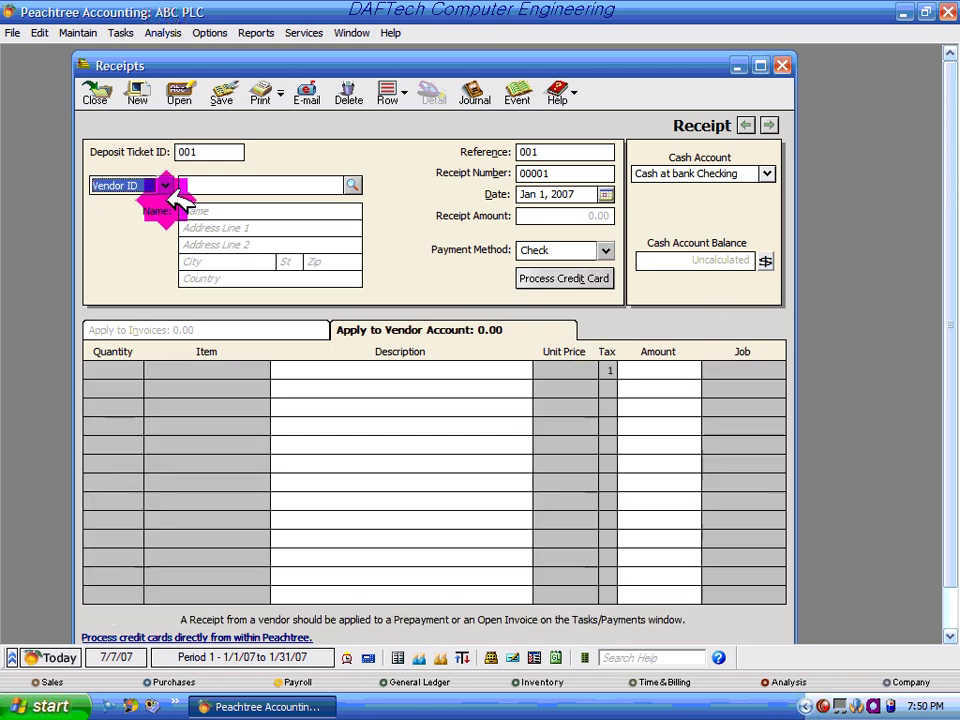
left_click(352, 184)
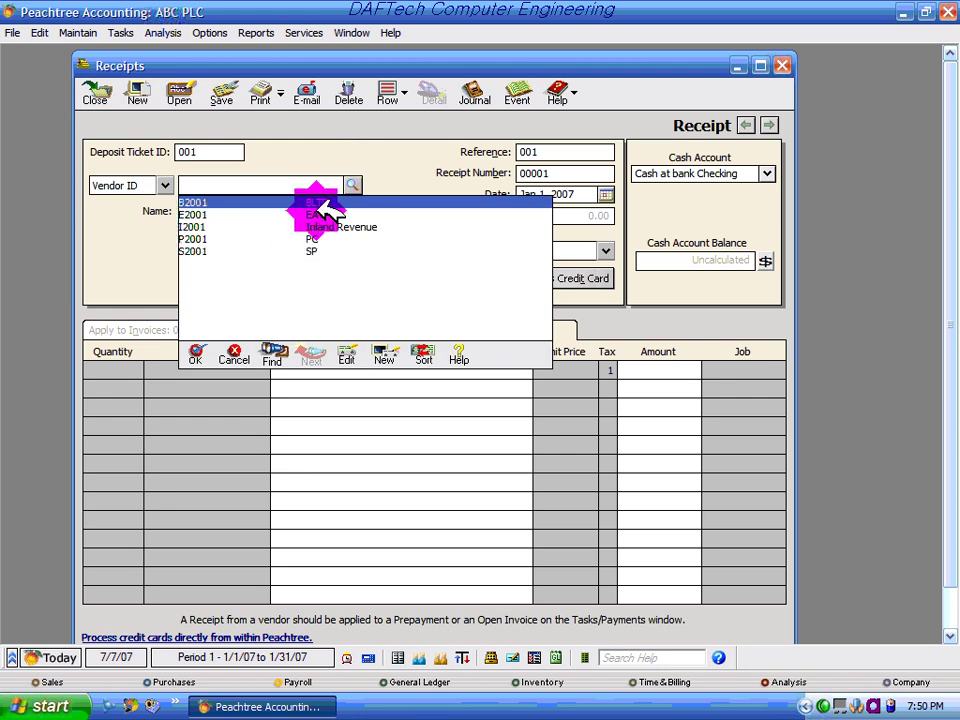
left_click(165, 185)
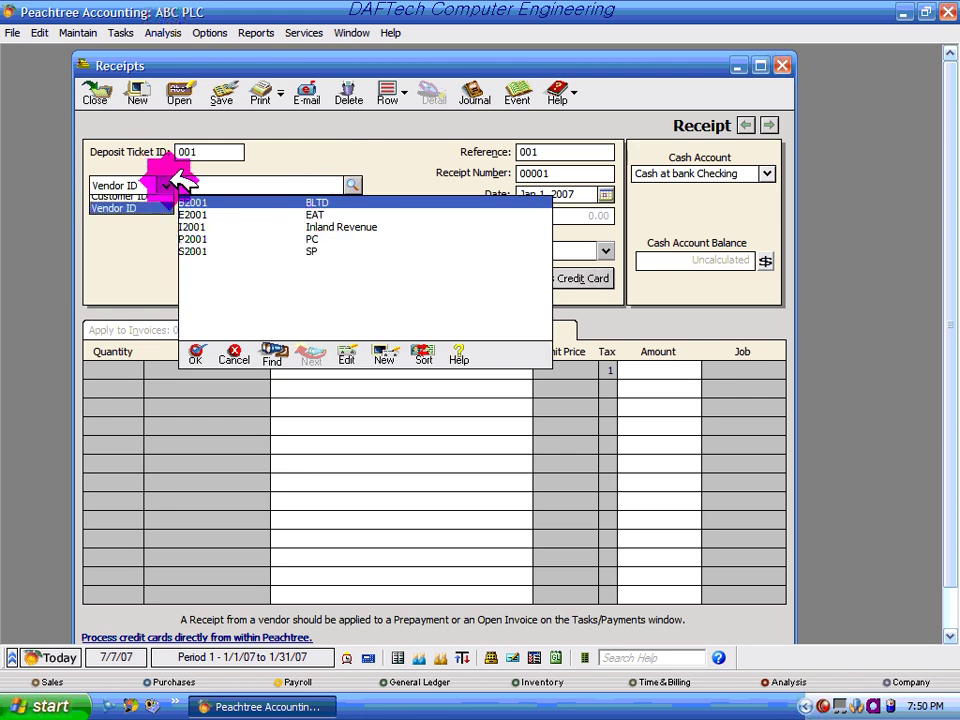
left_click(140, 199)
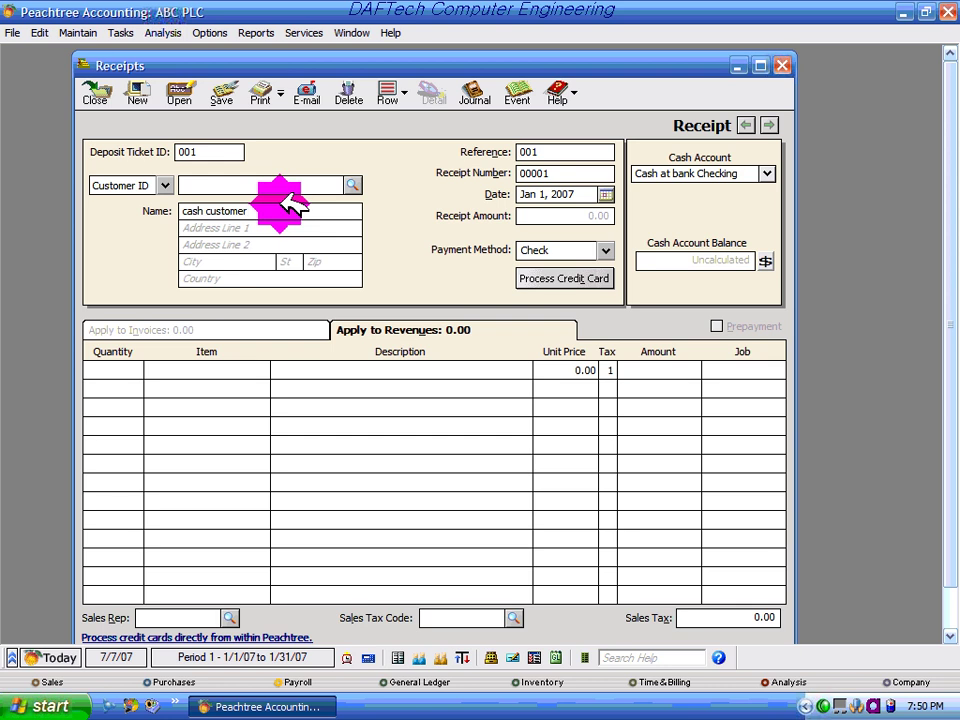
- Clear the text "cash customer" from the receipt's Name field
left_click_drag(253, 213, 180, 210)
key("Delete")
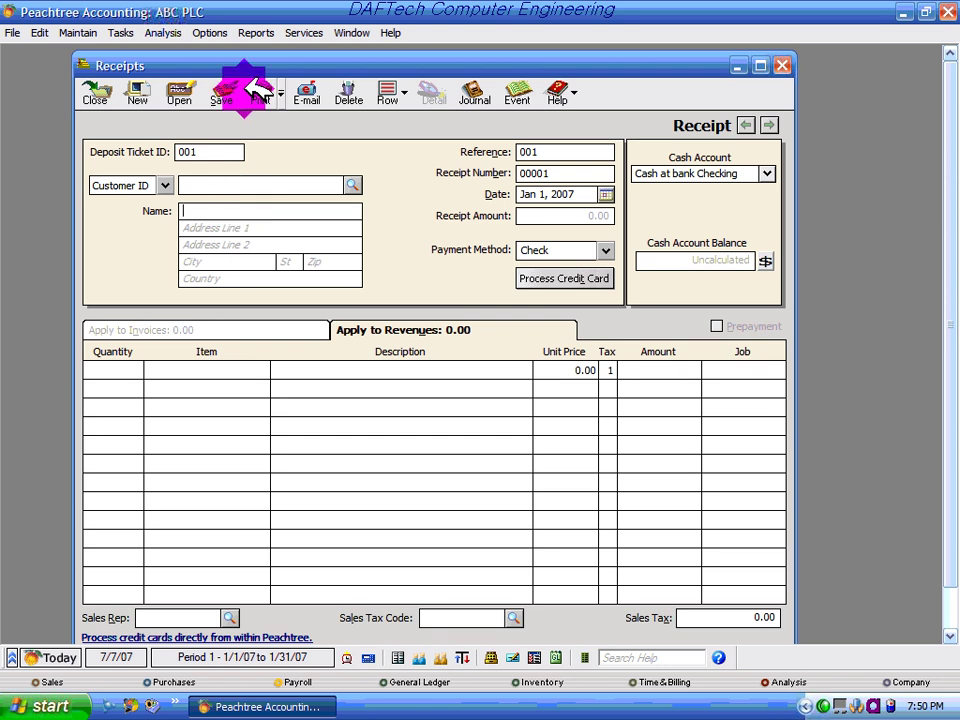
left_click_drag(262, 64, 256, 64)
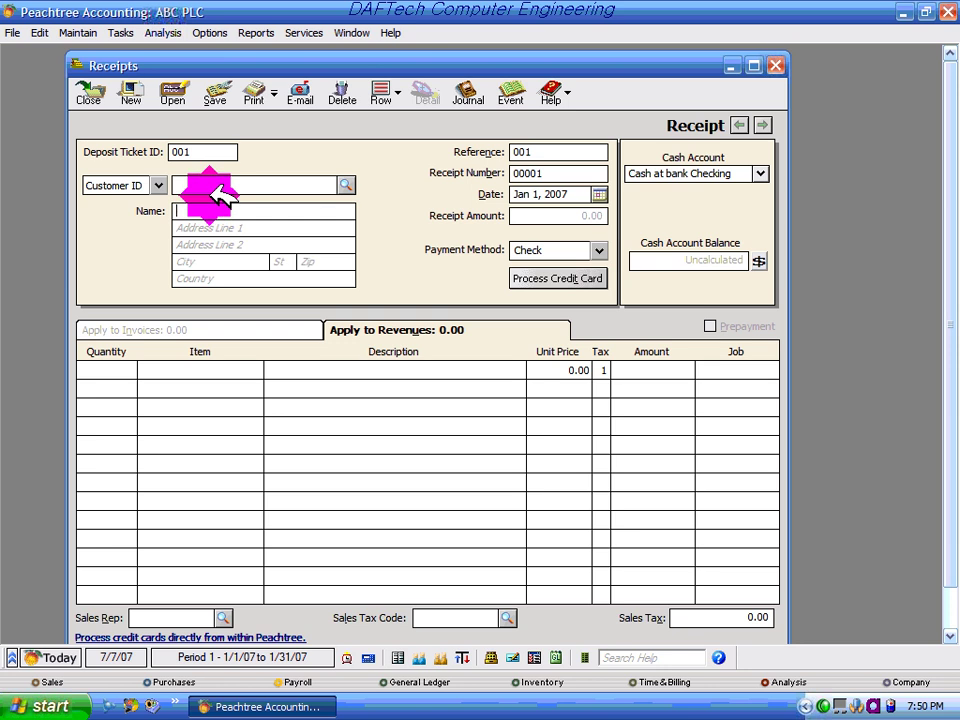
key("BackSpace")
- Choose customer AB for the receipt and view the open invoices it can be applied to
left_click(348, 185)
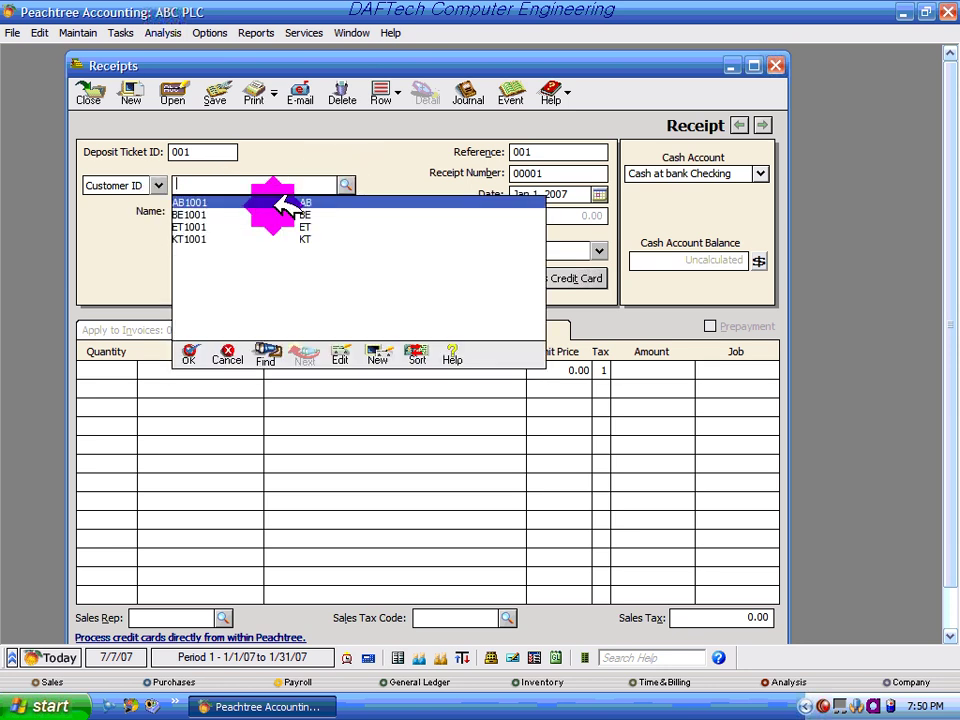
left_click(350, 186)
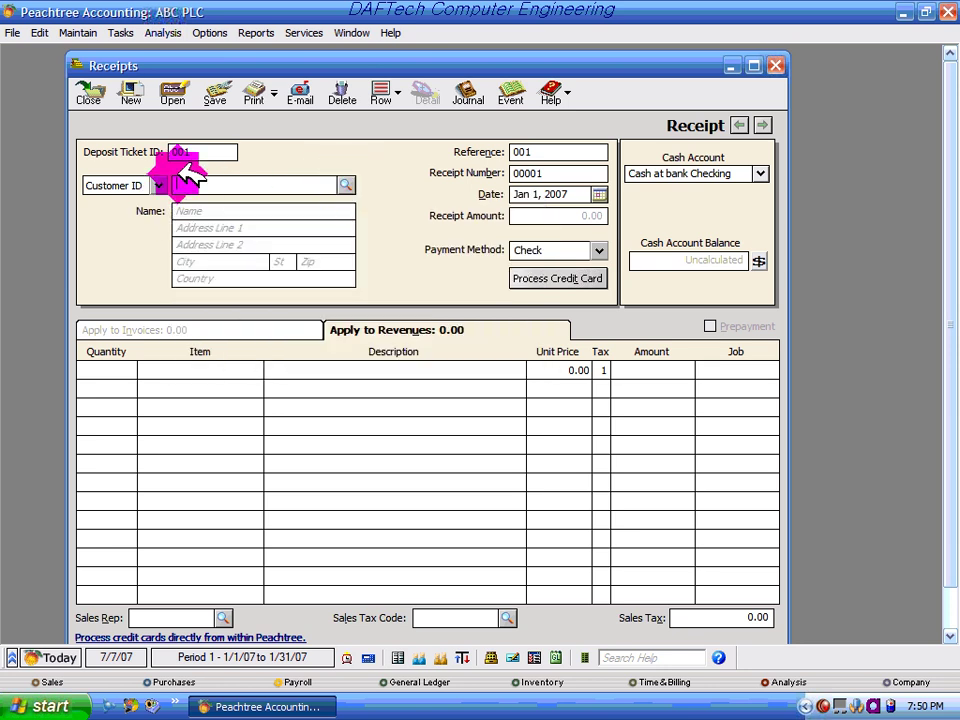
left_click(140, 187)
left_click(142, 200)
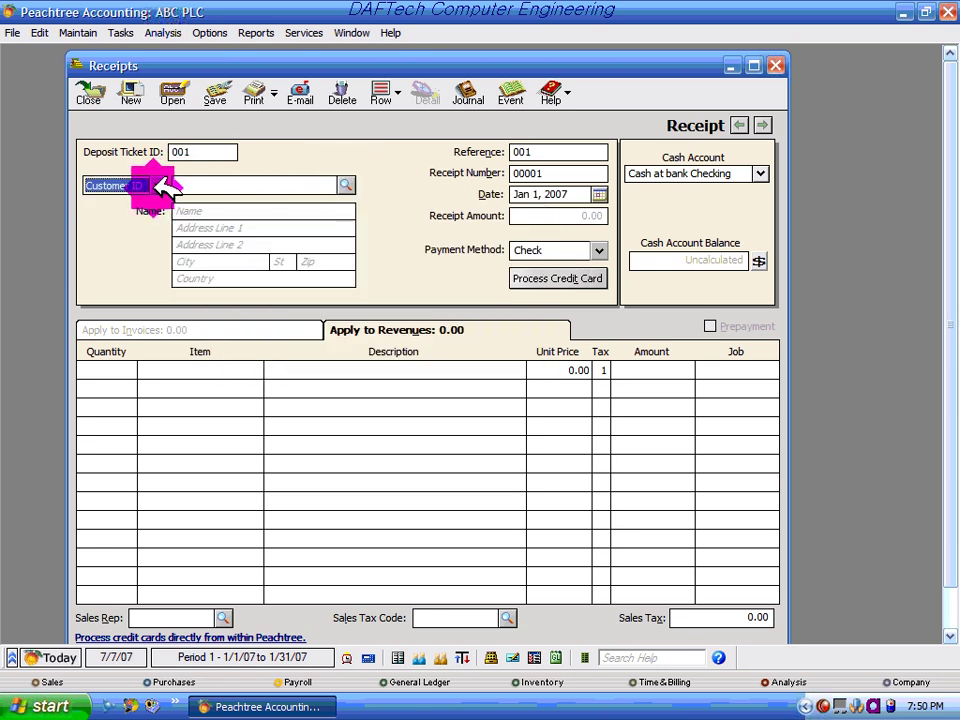
left_click(348, 186)
double_click(298, 205)
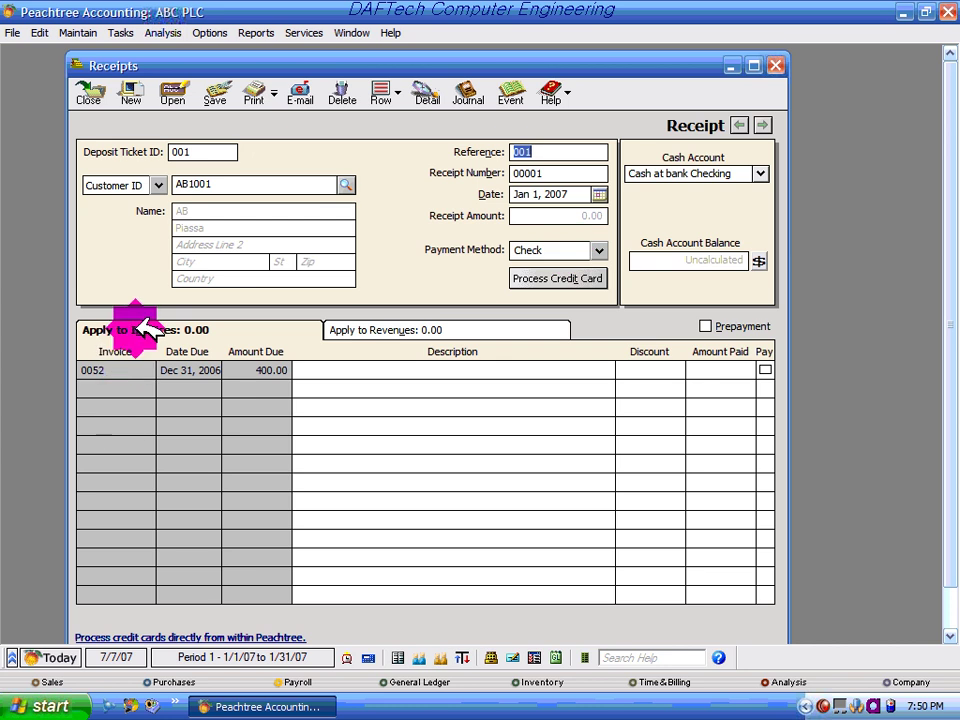
left_click(185, 329)
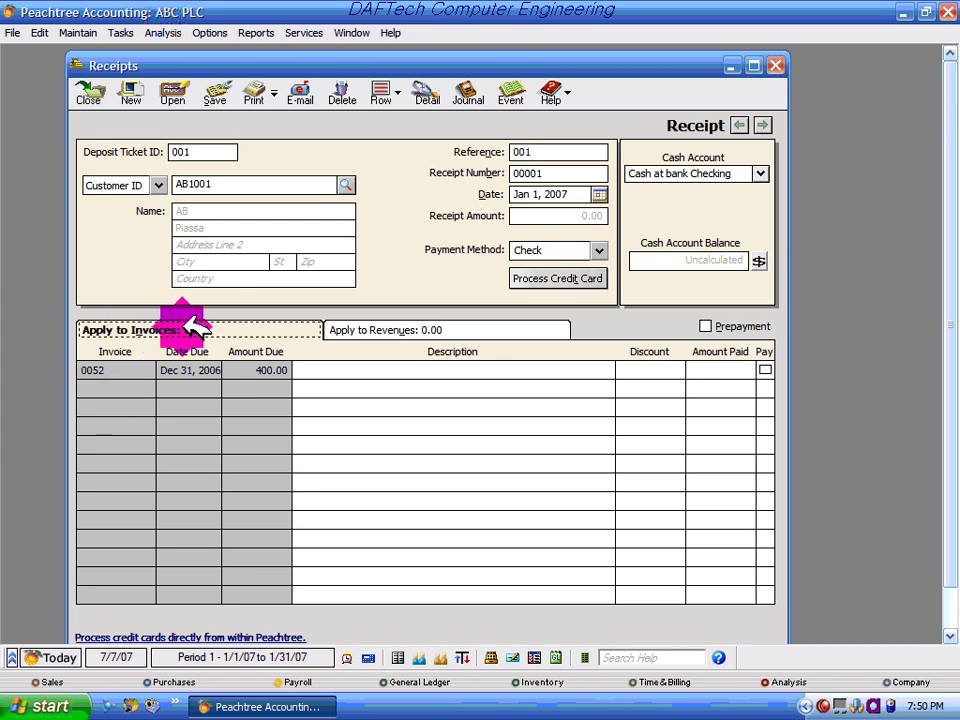
left_click_drag(295, 330, 74, 335)
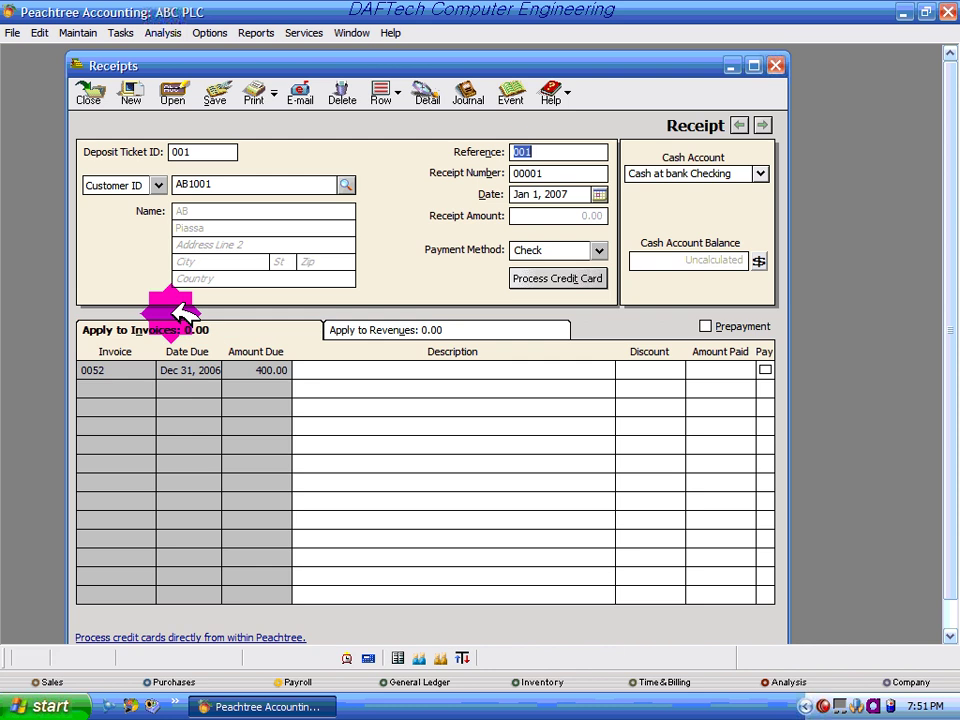
- Change the receipt's customer to KT and set the receipt date to Jan 10, 2007
left_click(346, 184)
double_click(312, 239)
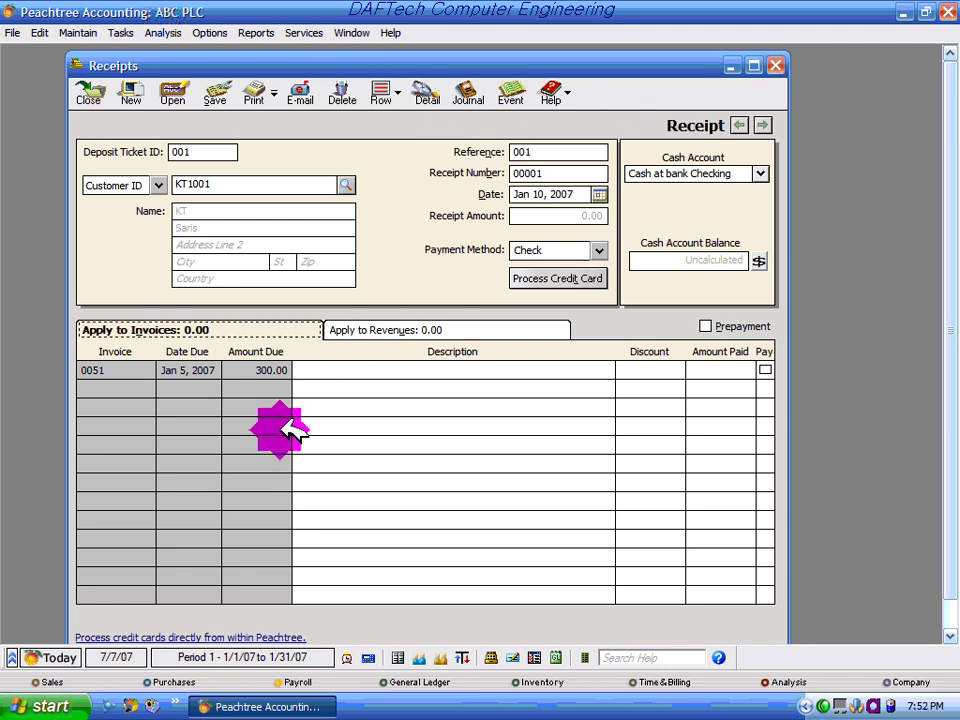
left_click(186, 336)
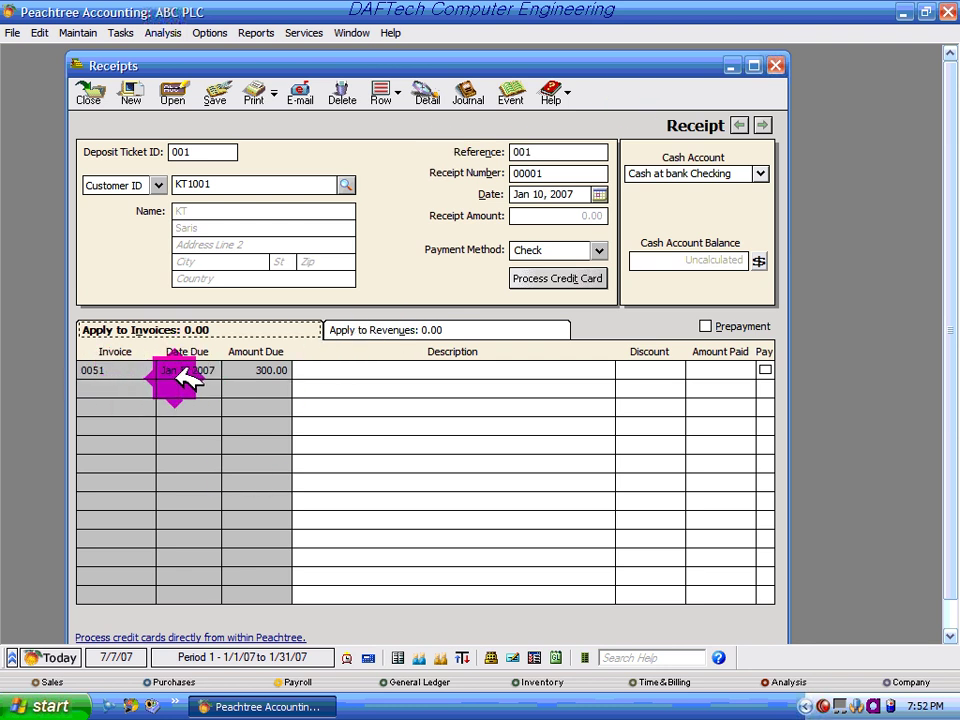
- Apply a payment of 250 to the customer's open invoice and save the receipt
left_click(280, 367)
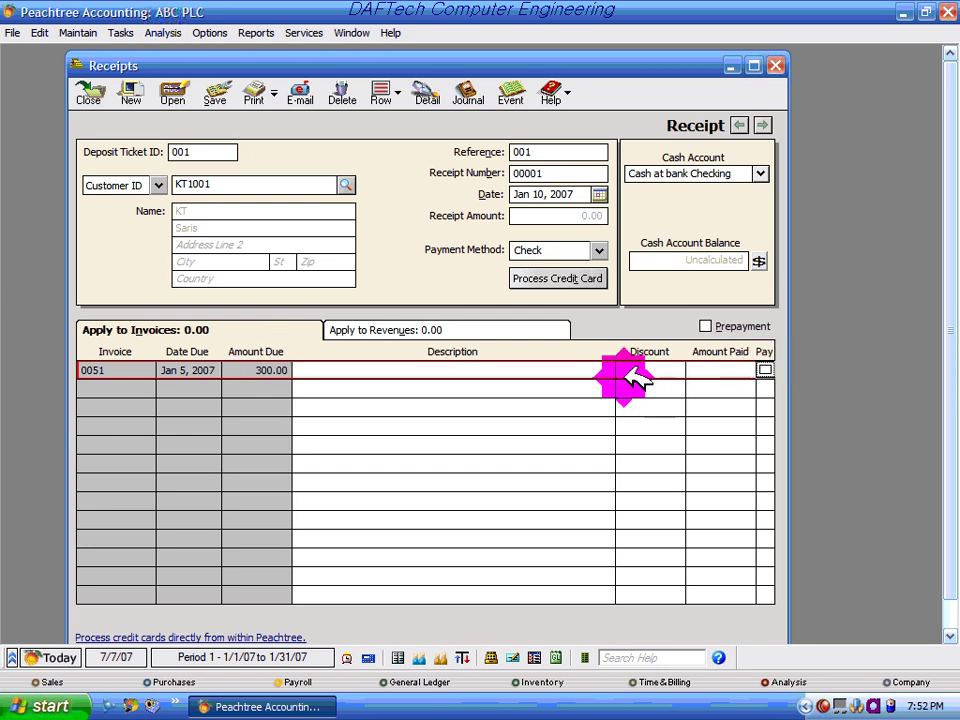
left_click(718, 370)
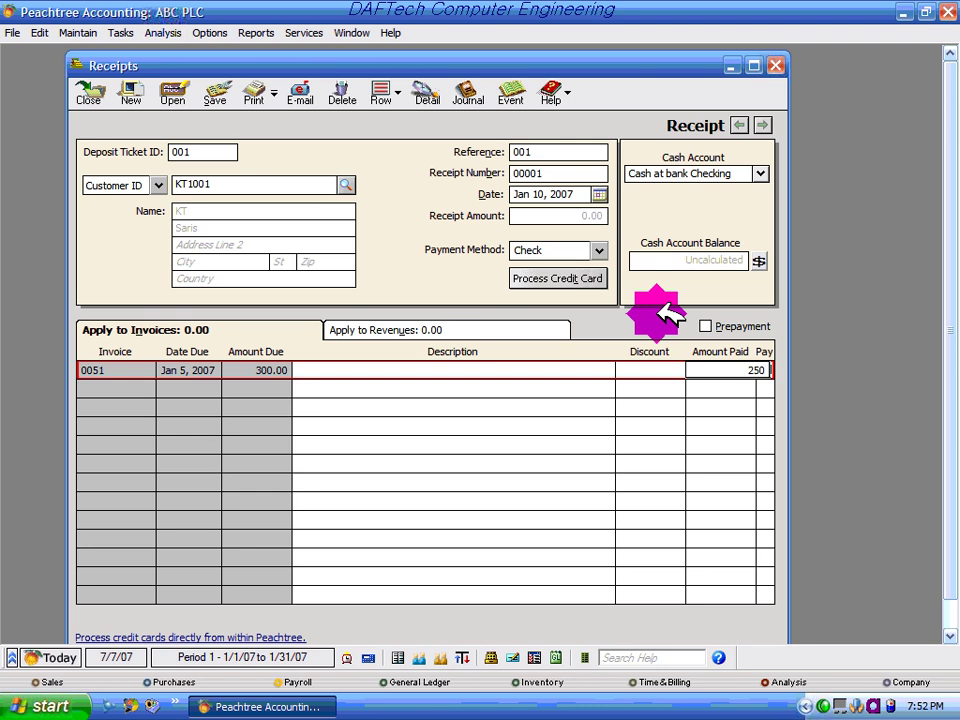
key("Tab")
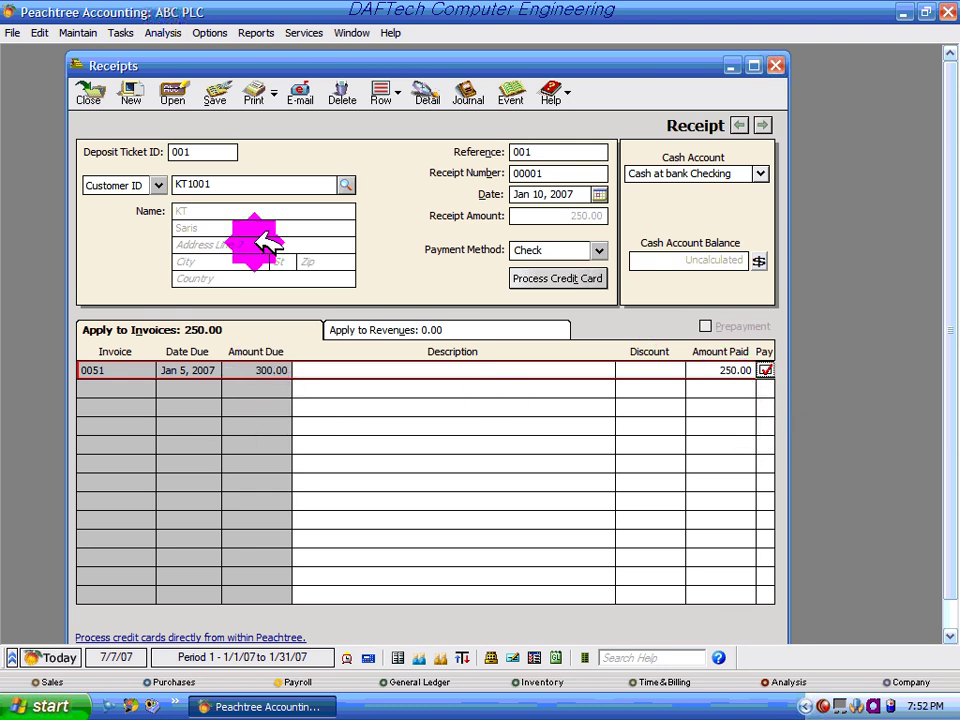
left_click(214, 90)
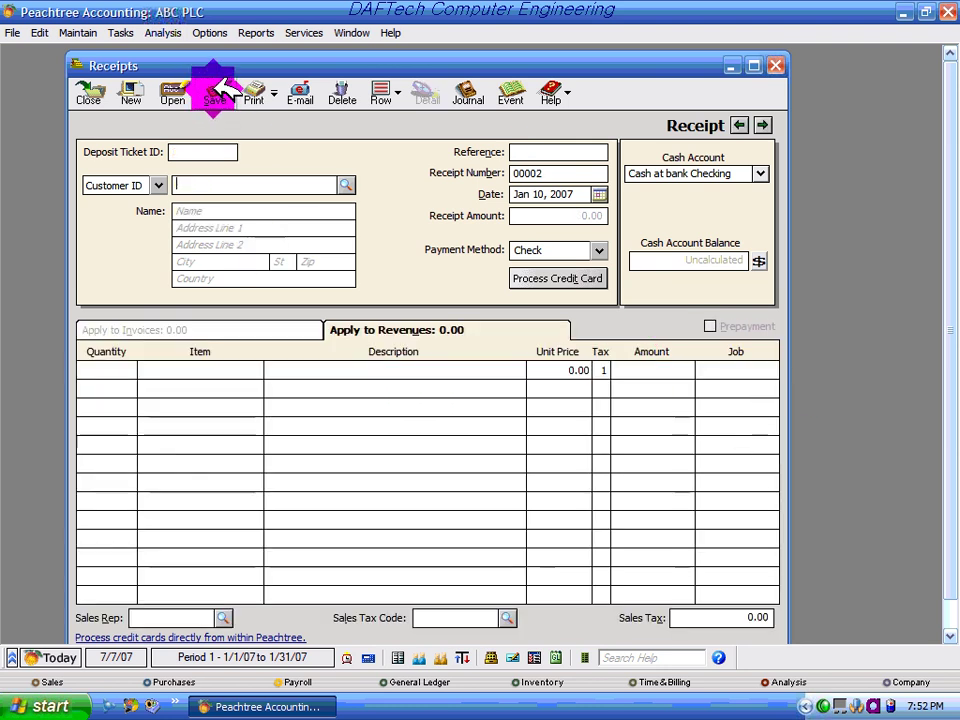
- Choose customer KT for the new receipt and view the customer's open invoices
left_click(346, 185)
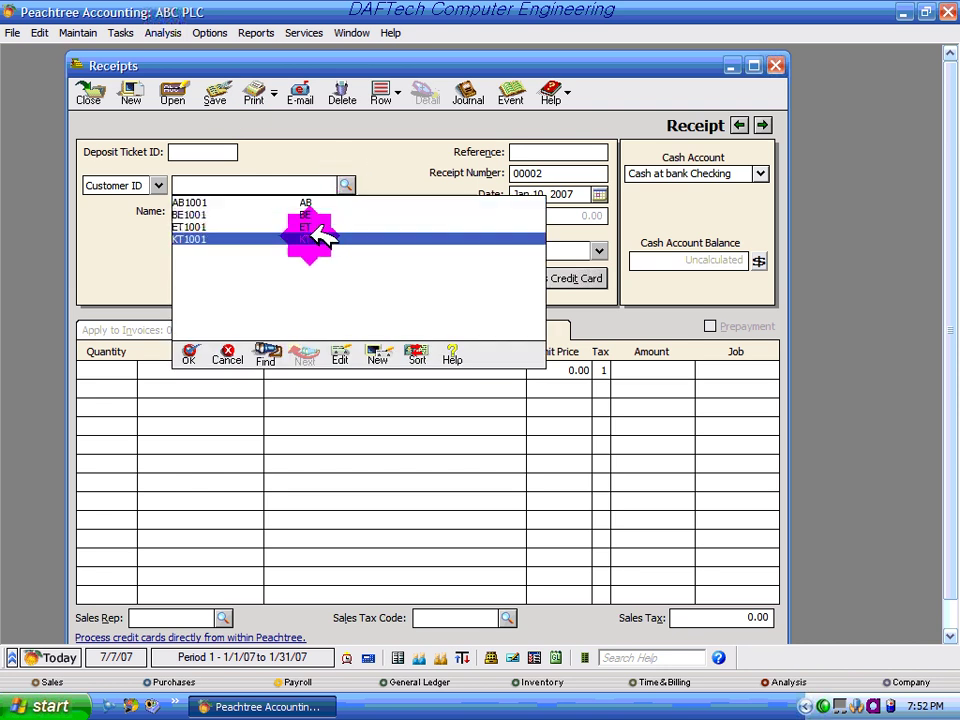
double_click(321, 238)
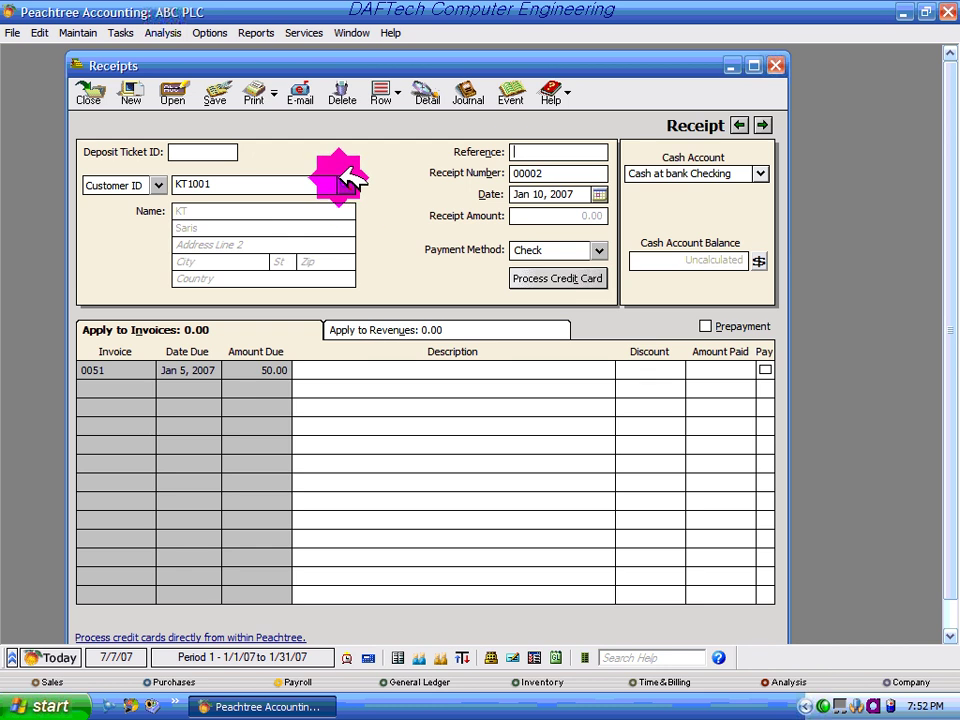
- Discard the new receipt and open the saved receipt with reference 001
left_click(170, 90)
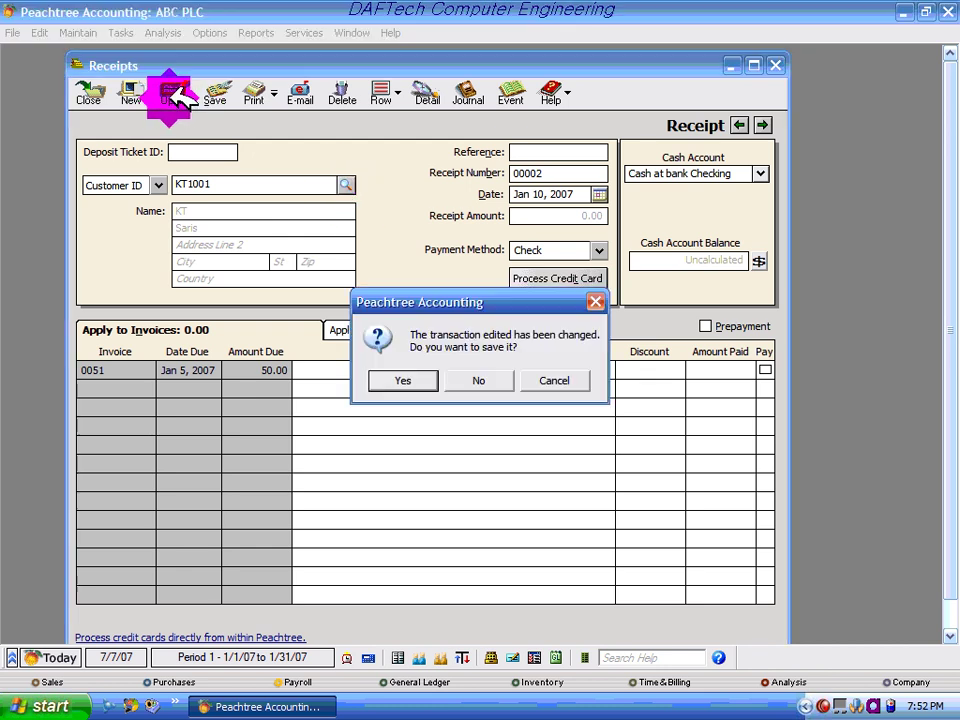
left_click(485, 380)
double_click(253, 137)
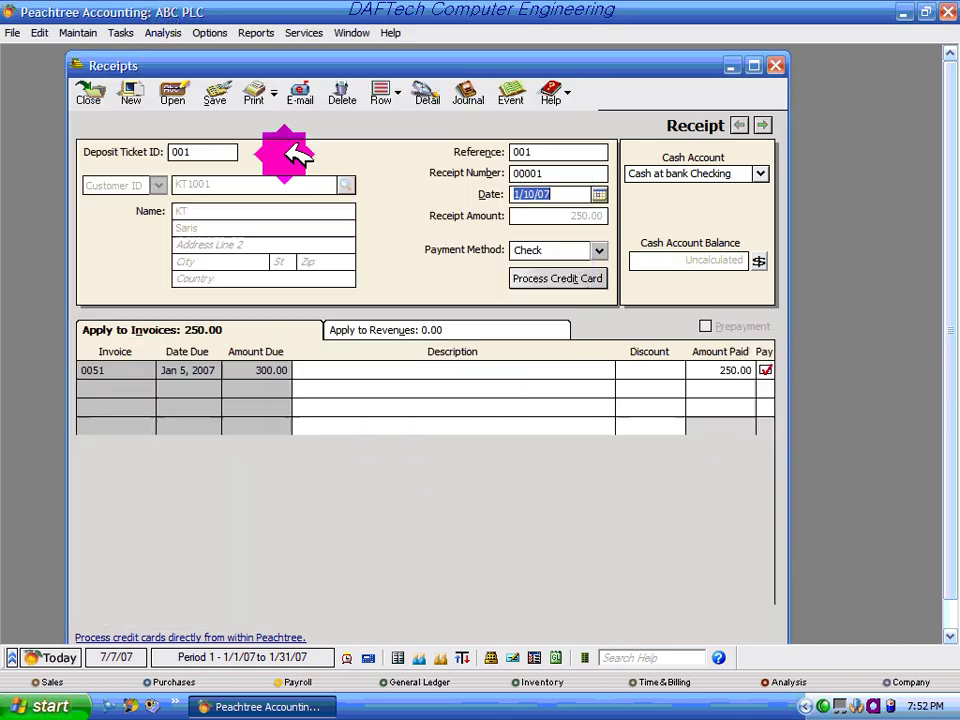
- Remove the payment applied to the customer's open invoice on this receipt
left_click(765, 370)
left_click(765, 370)
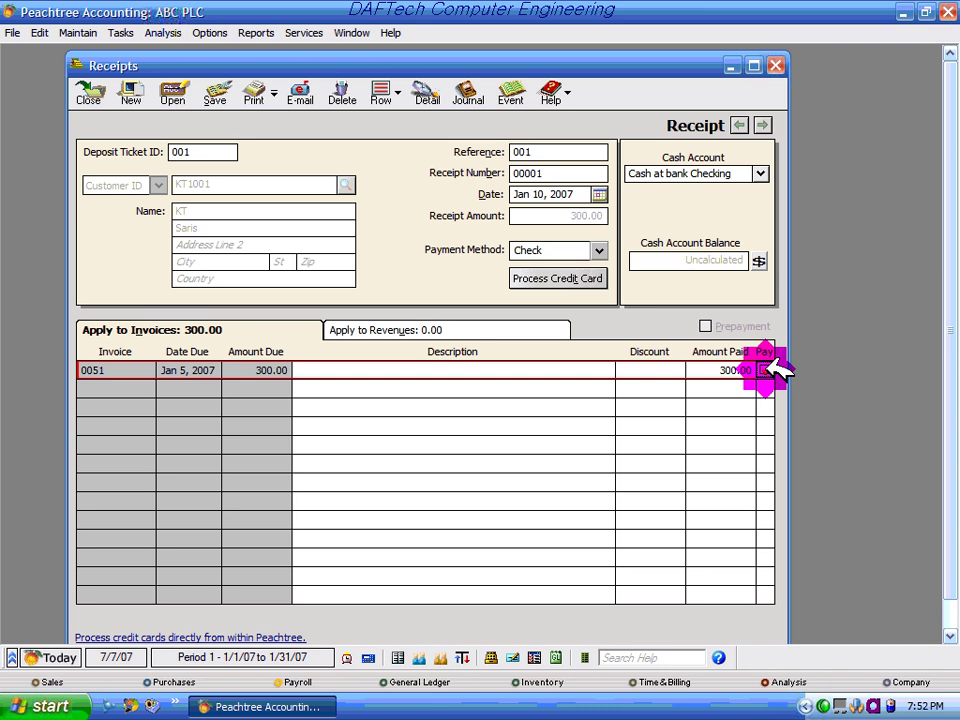
left_click(765, 370)
left_click(765, 370)
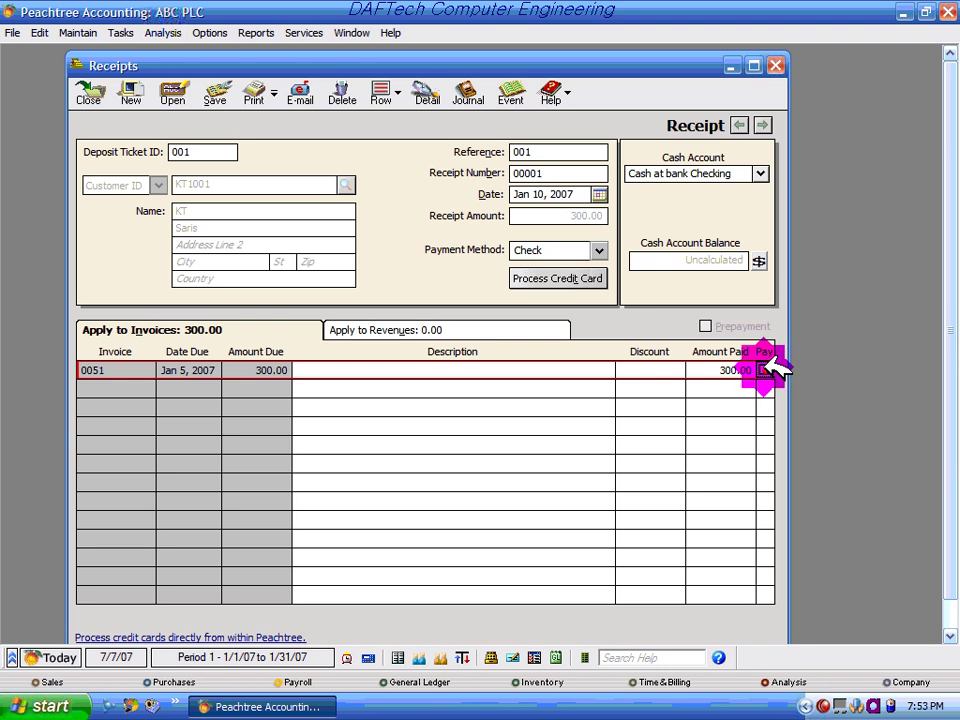
left_click(765, 370)
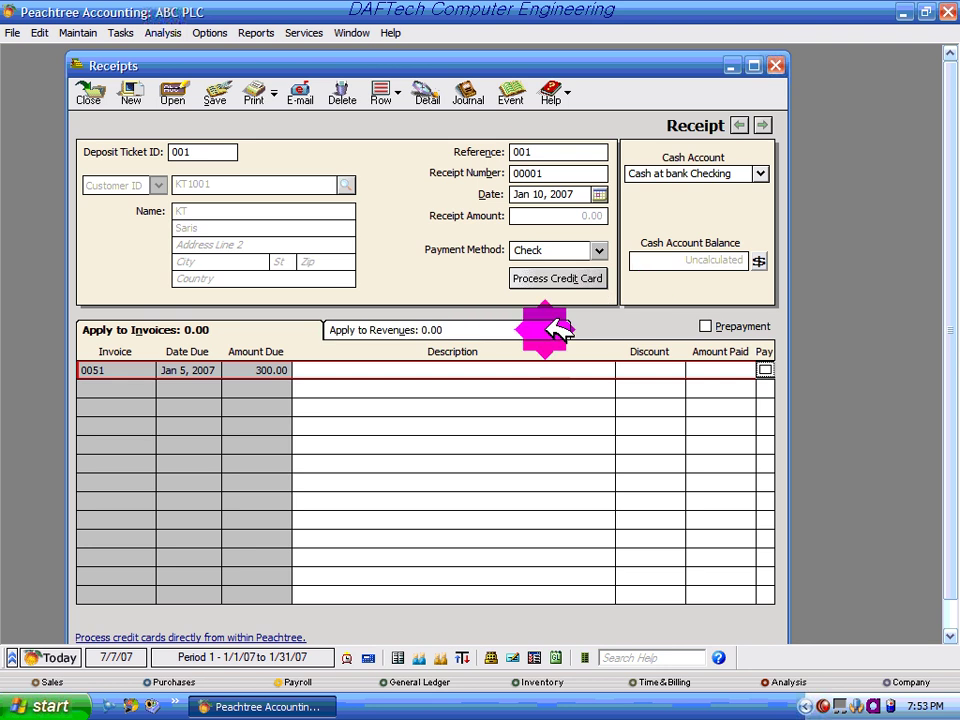
- Apply the receipt to revenues with a line for quantity 9 of item HM
left_click(550, 327)
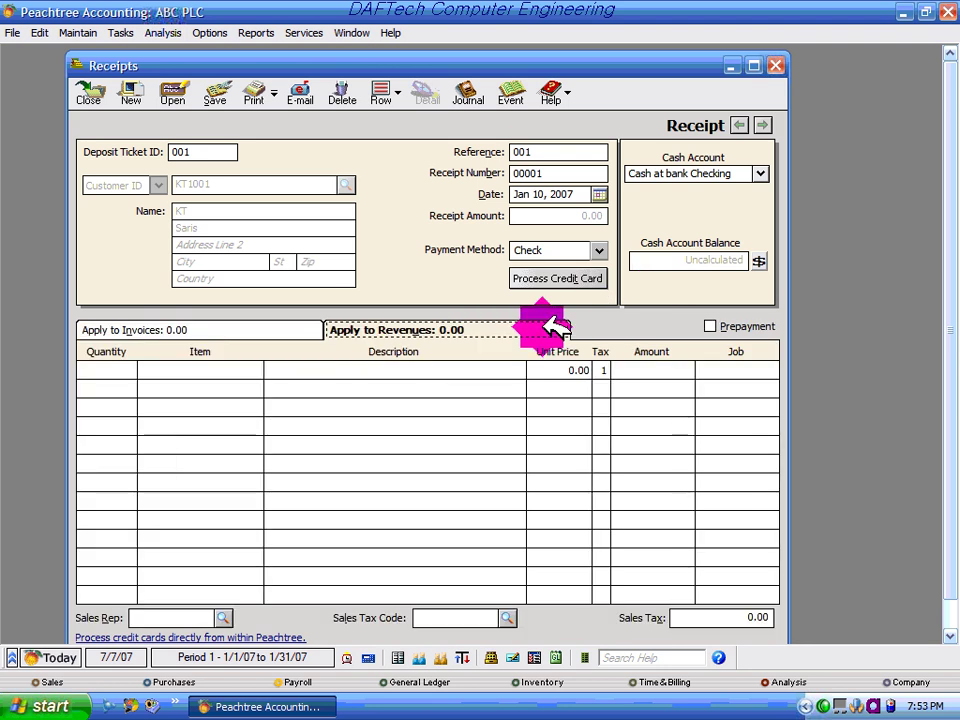
left_click(126, 370)
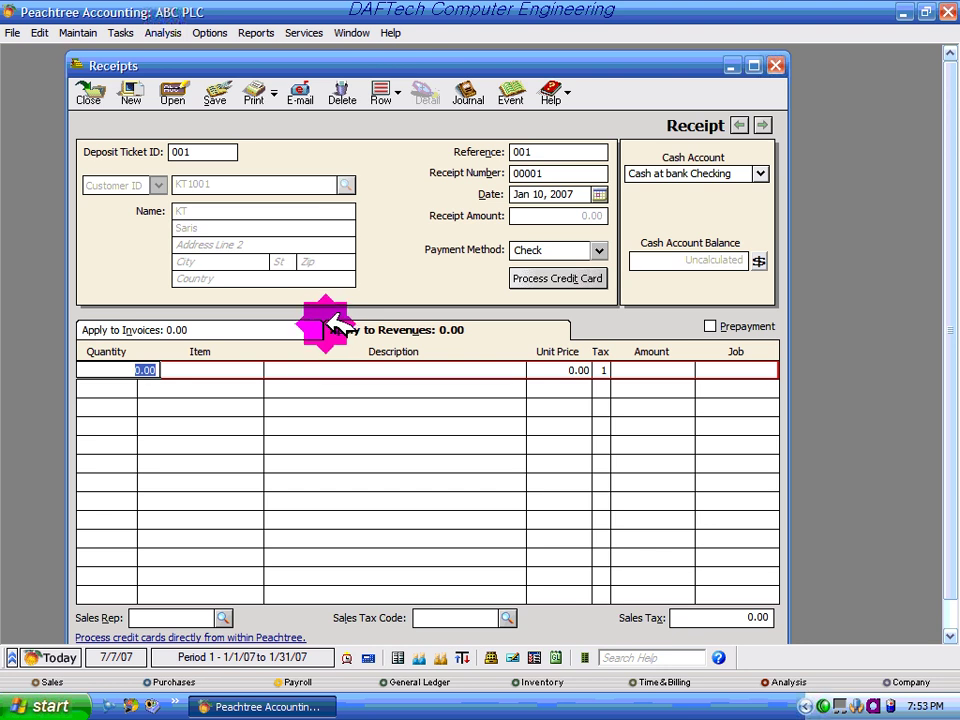
left_click(255, 369)
left_click(256, 370)
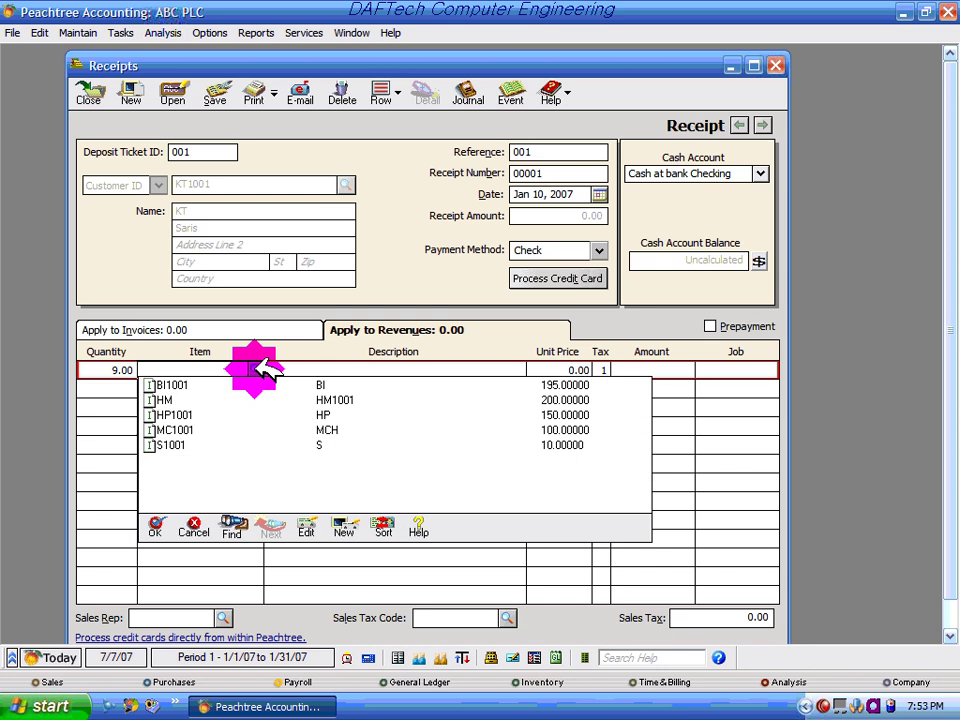
double_click(339, 399)
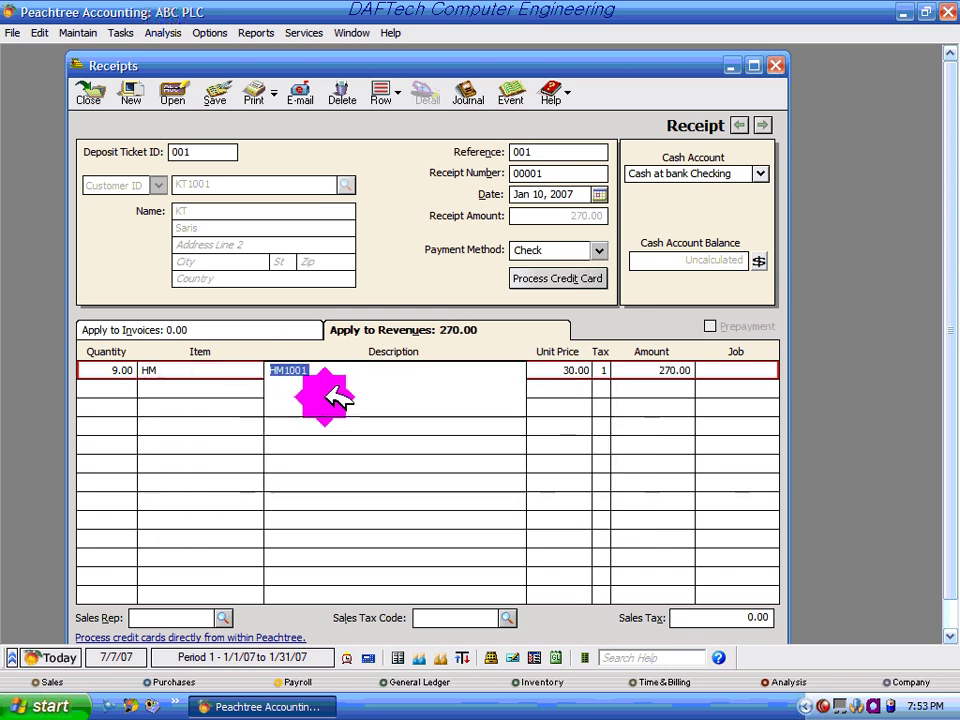
- Set the receipt's sales tax code to VAT and assign the listed employee as sales rep
left_click(690, 370)
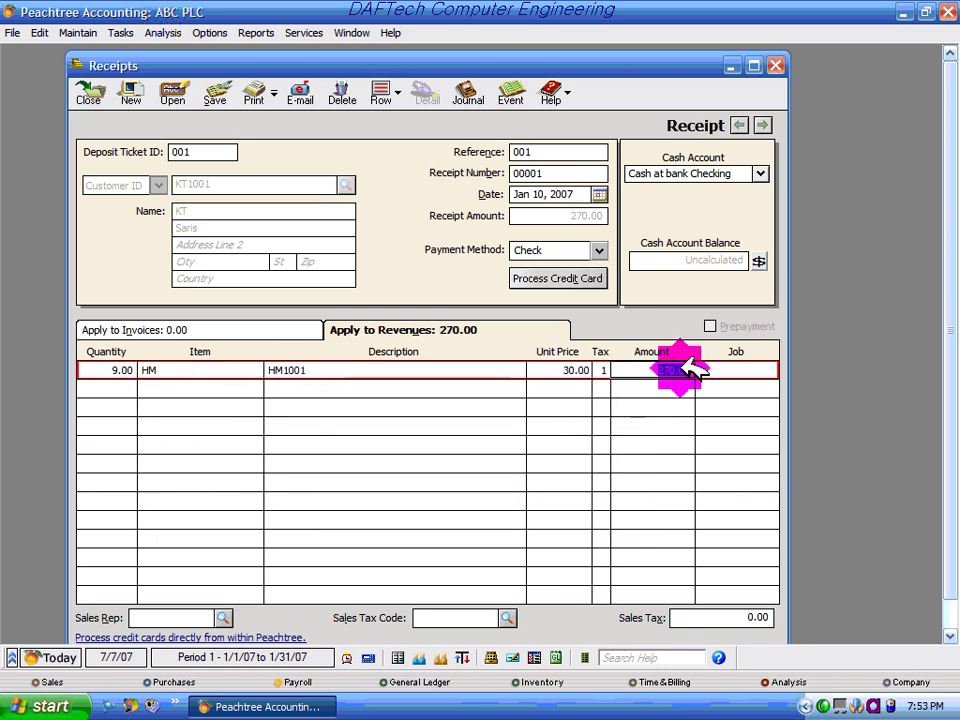
left_click(504, 617)
left_click(504, 617)
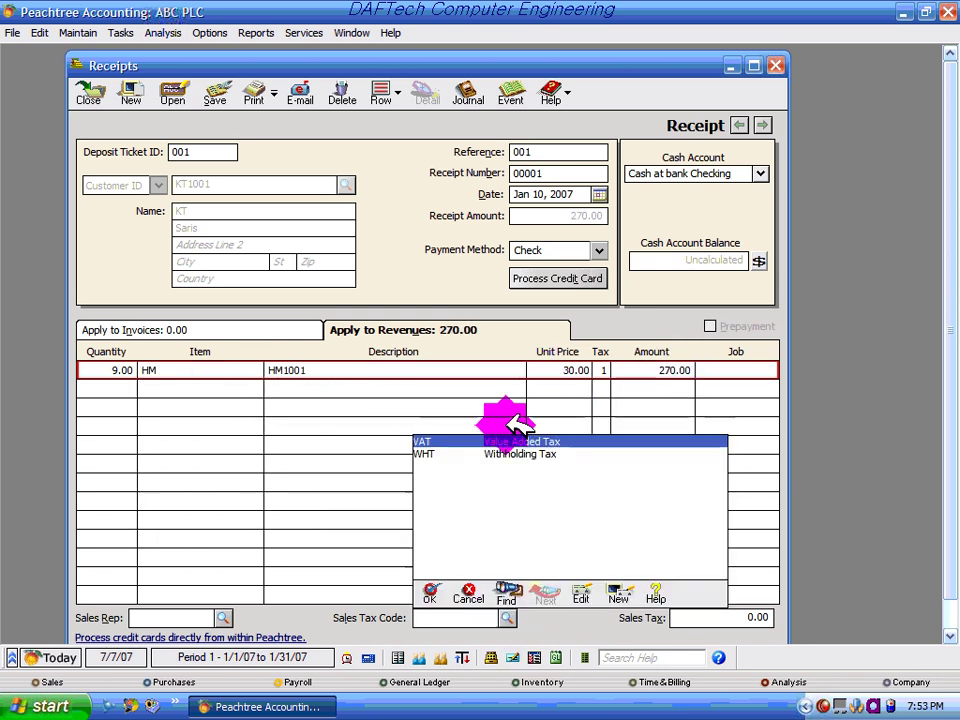
double_click(497, 443)
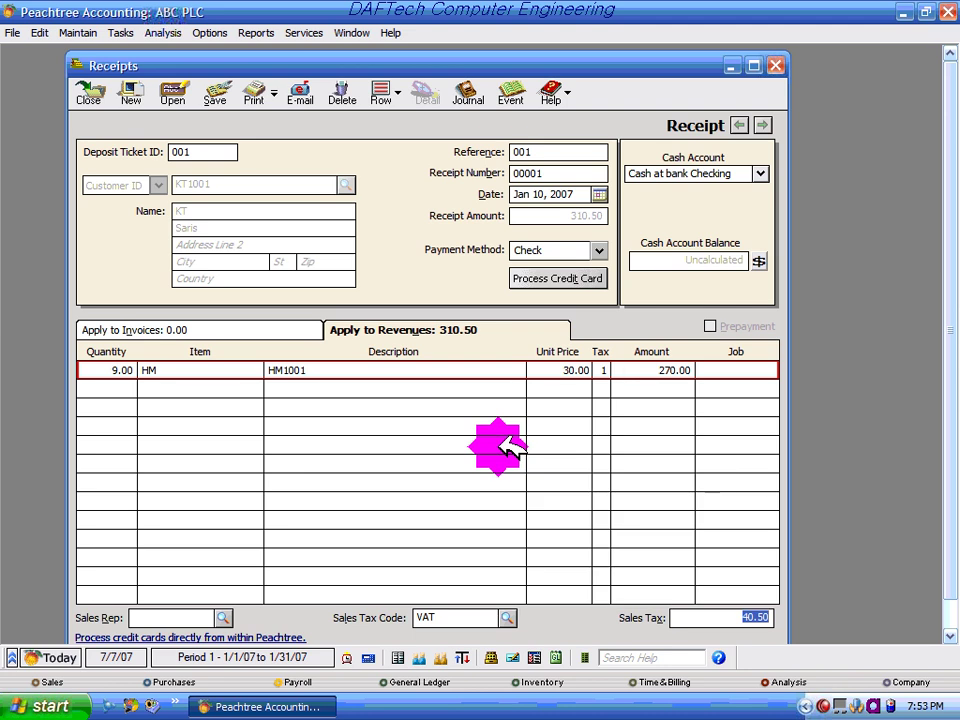
left_click(223, 618)
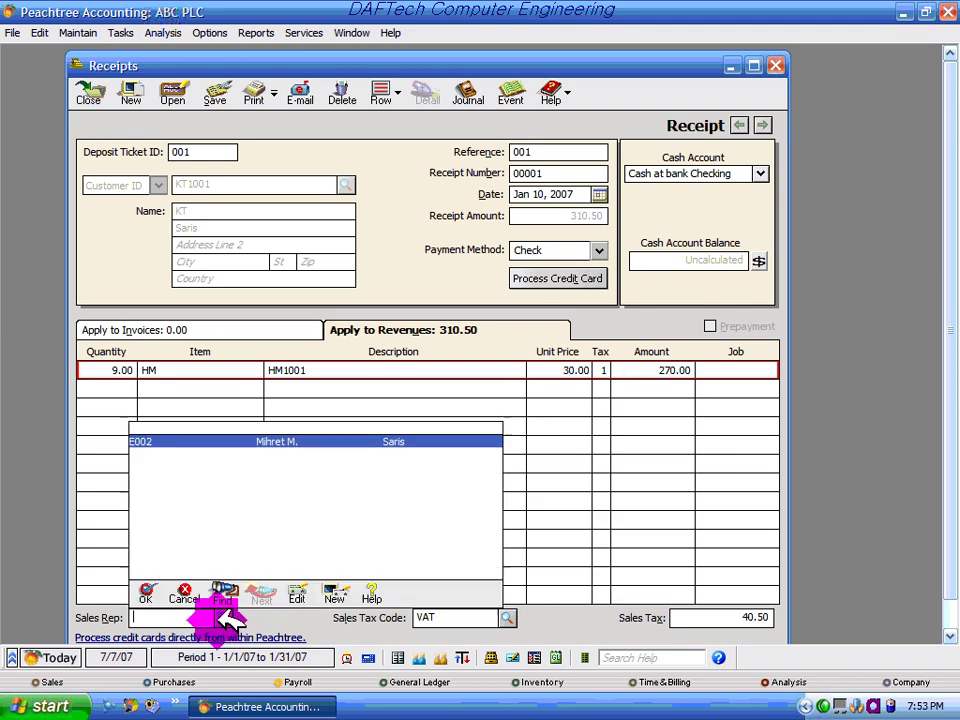
left_click(292, 442)
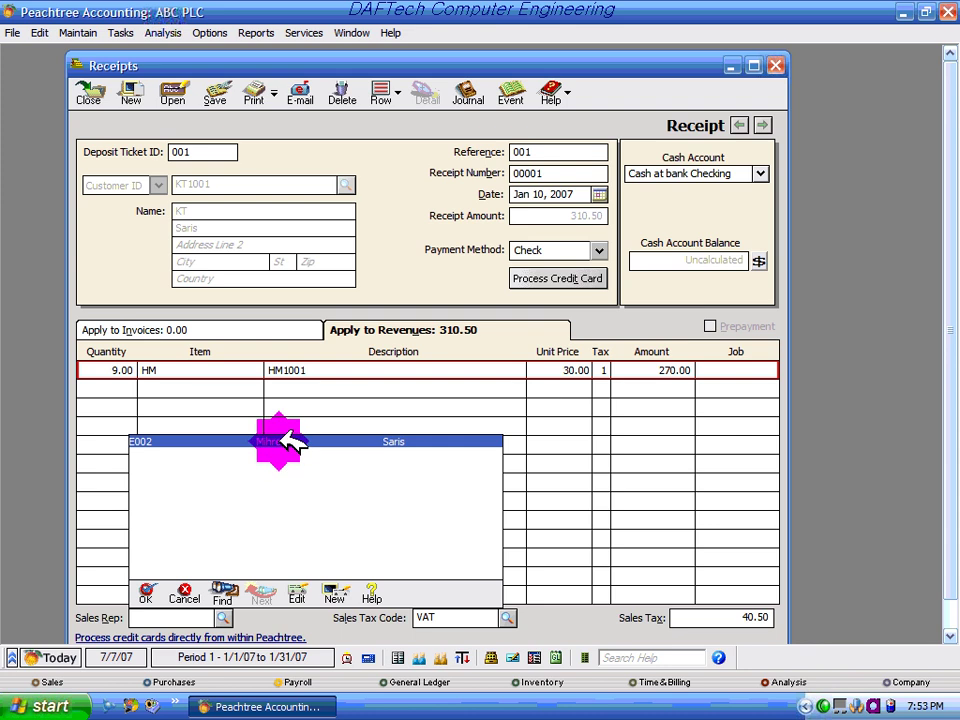
double_click(286, 440)
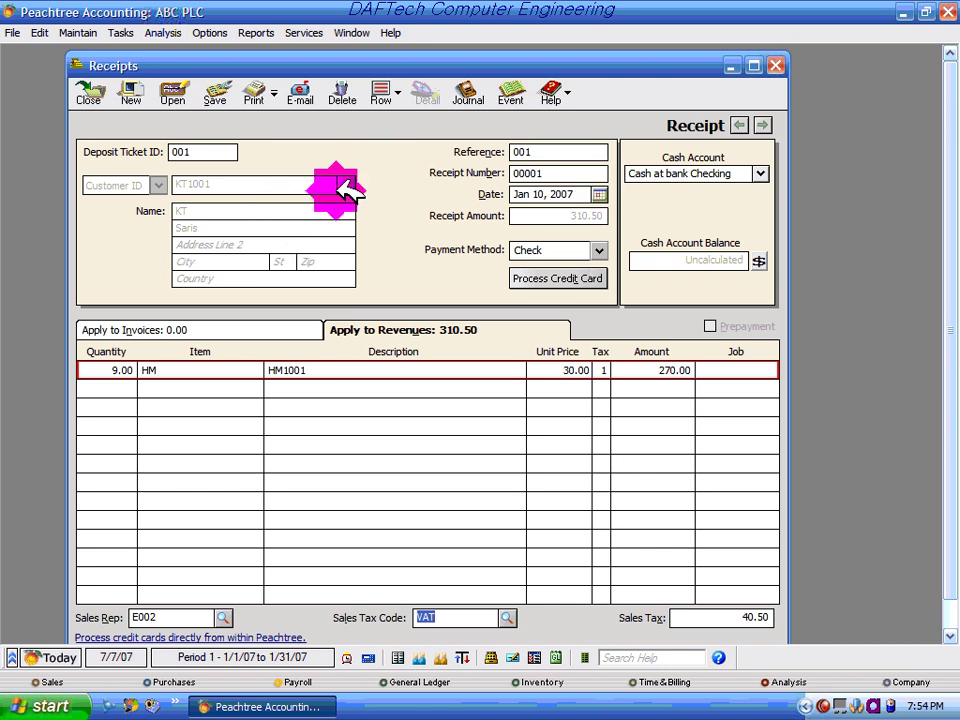
- Review the cash receipts journal entries behind this receipt, including the sales tax, item and receipt amount accounts, and close them
left_click(470, 94)
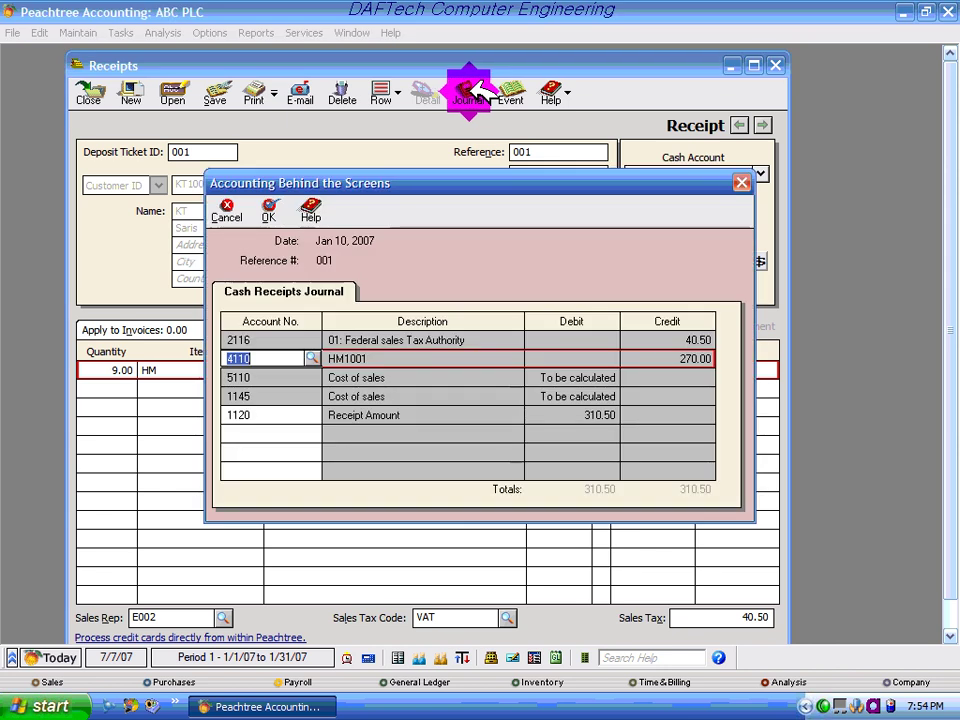
left_click_drag(530, 180, 524, 120)
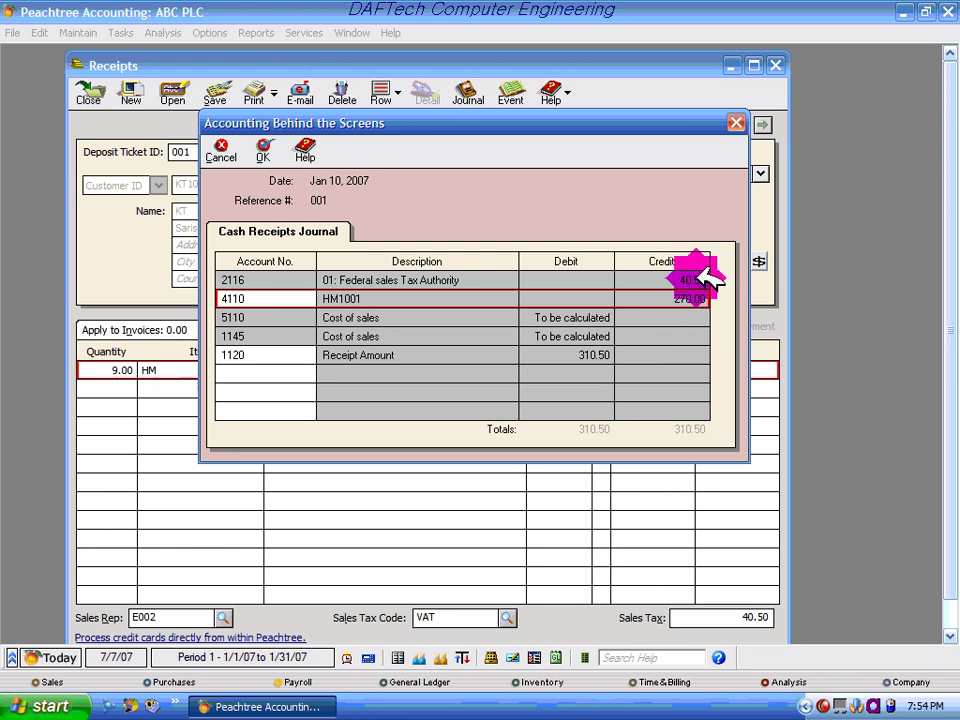
left_click(735, 123)
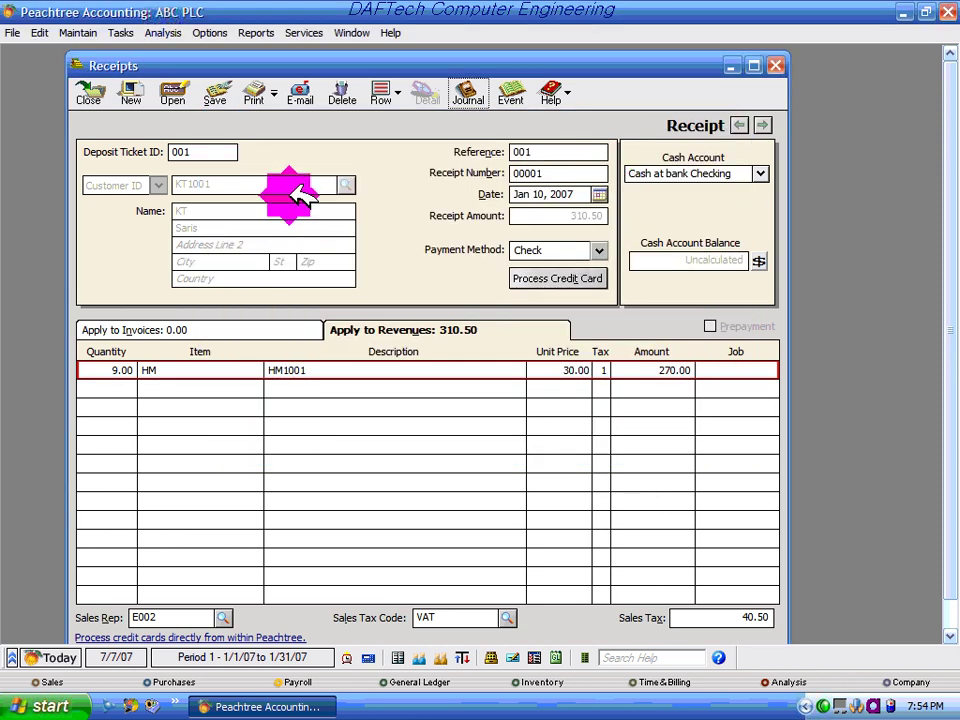
- Compare the receipt's invoice application lines with its revenue lines
mouse_move(320, 65)
left_mouse_down()
mouse_move(315, 76)
mouse_move(325, 72)
left_mouse_up()
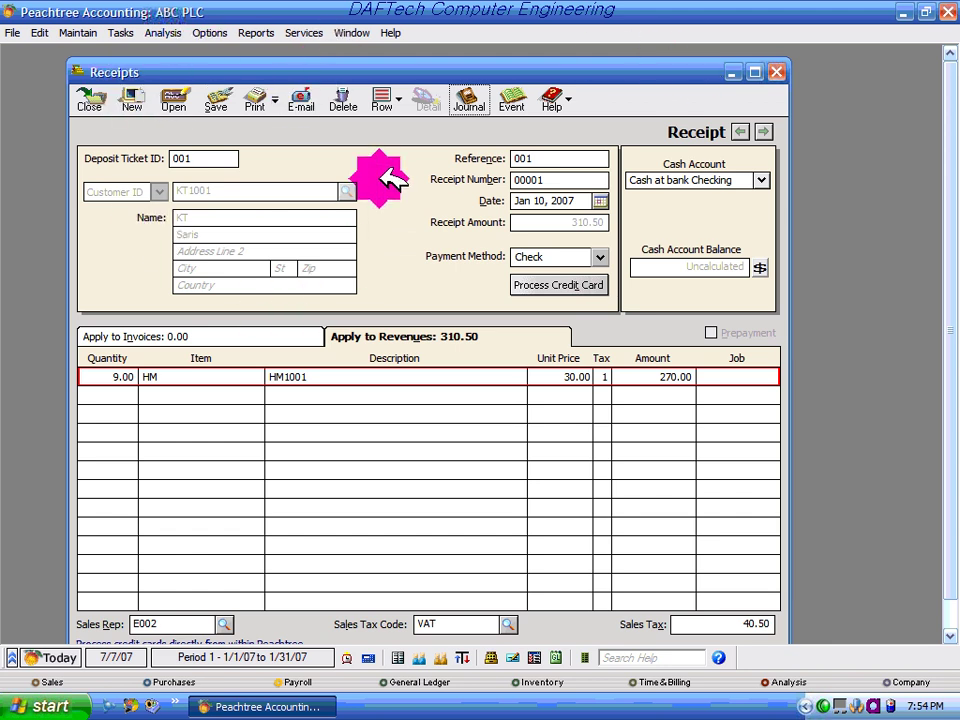
left_click(183, 334)
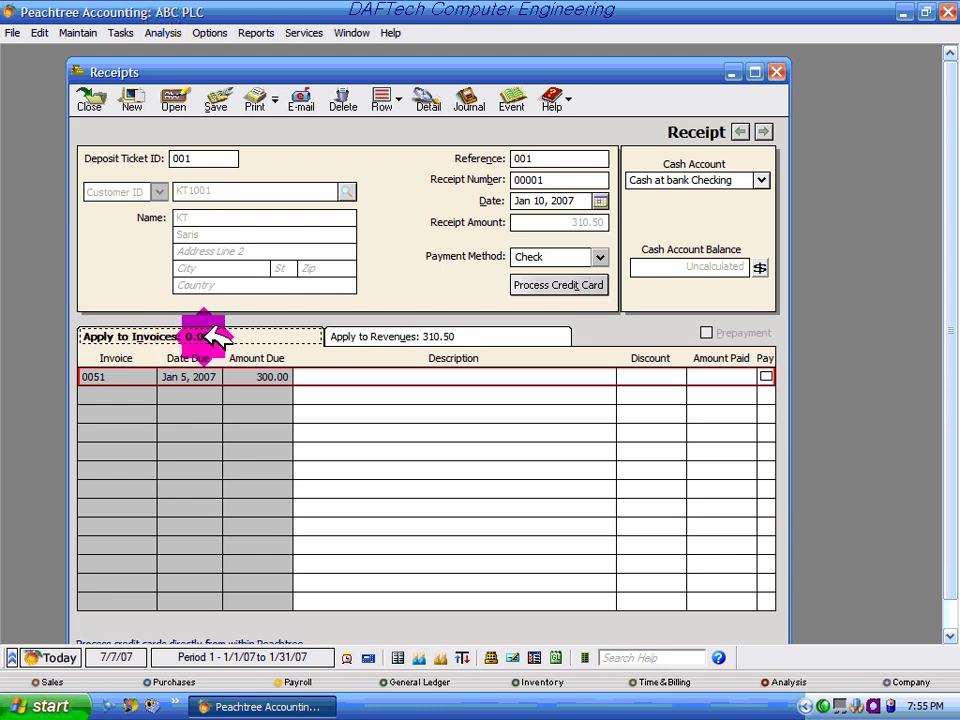
left_click(381, 336)
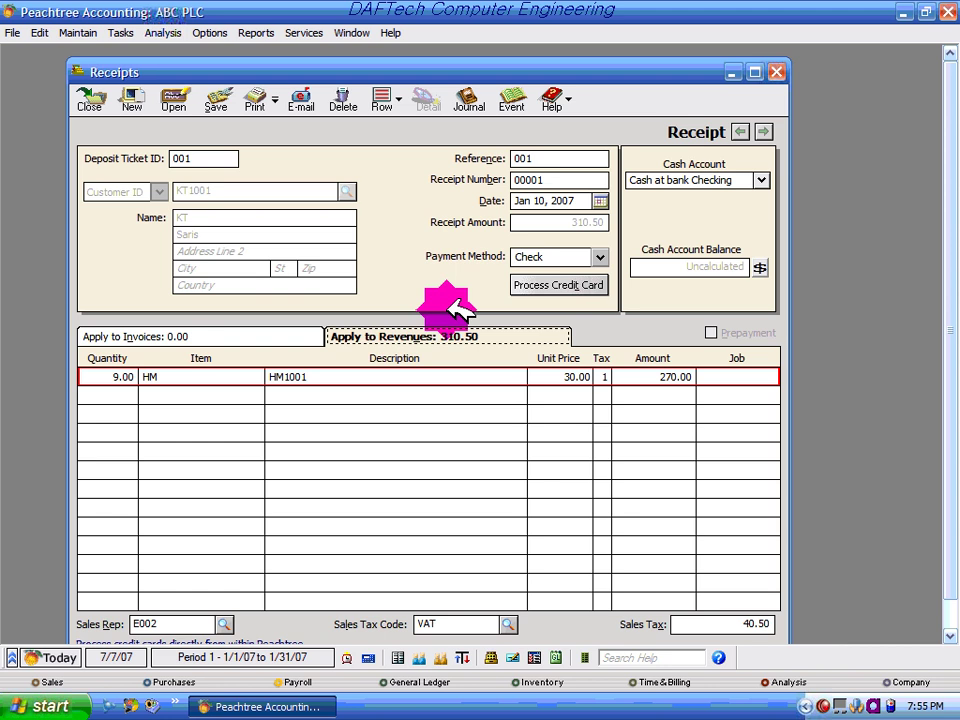